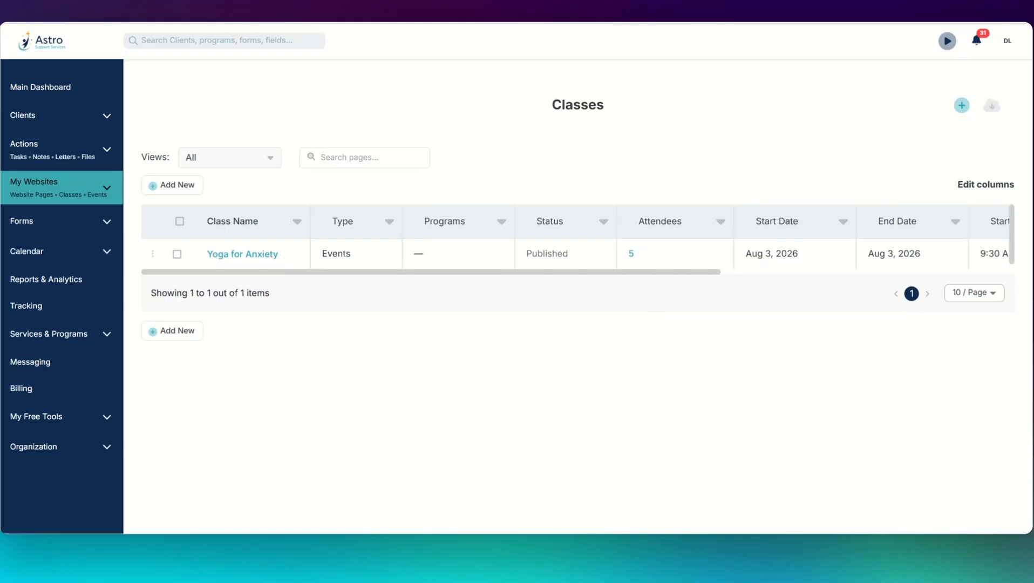
# Step: In Yoga for Anxiety's Manage Attendees list, tick Attended for the first three rows
pyautogui.click(262, 256)
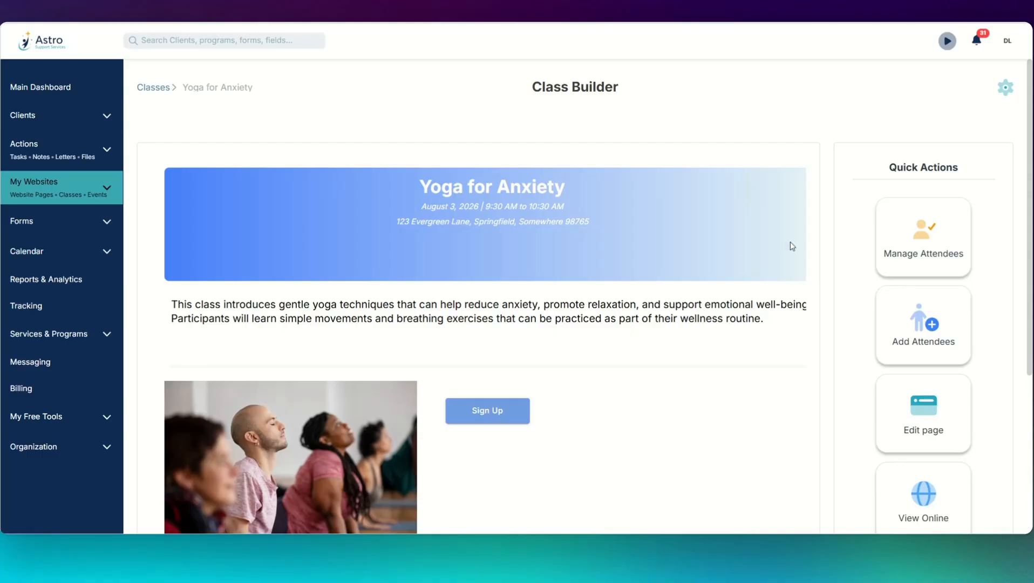
pyautogui.click(926, 241)
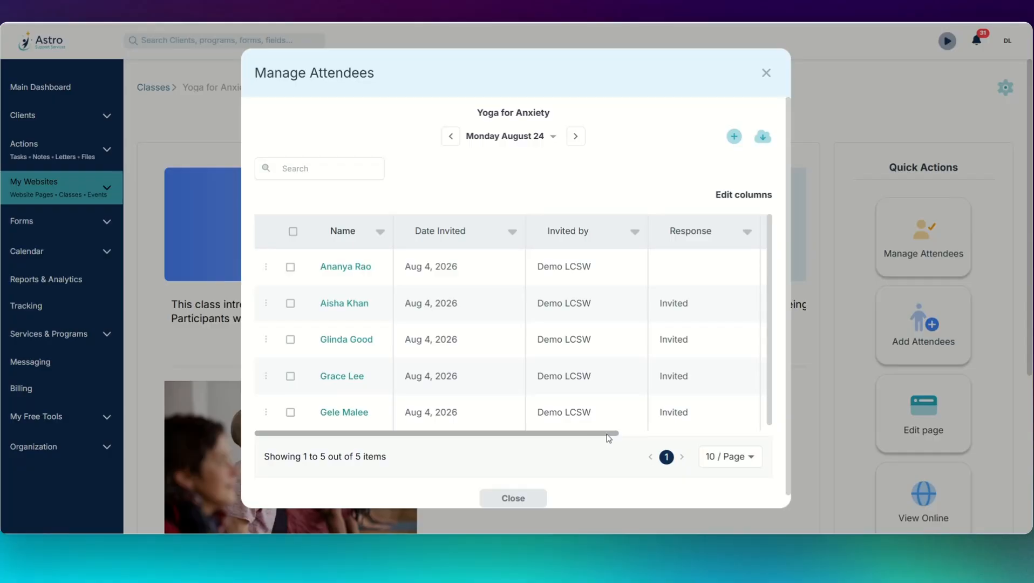
pyautogui.moveTo(609, 438); pyautogui.dragTo(801, 439)
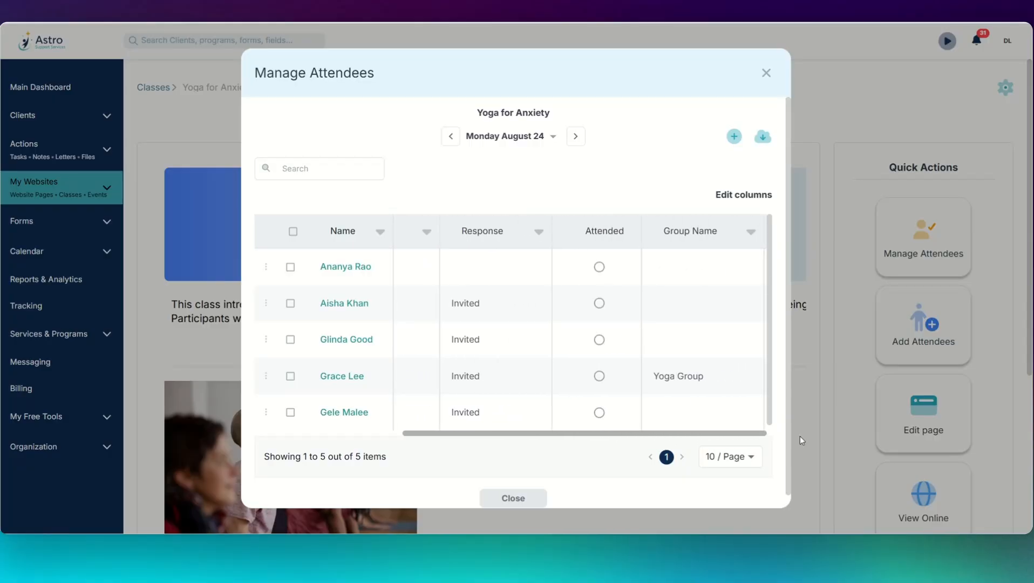
pyautogui.click(599, 267)
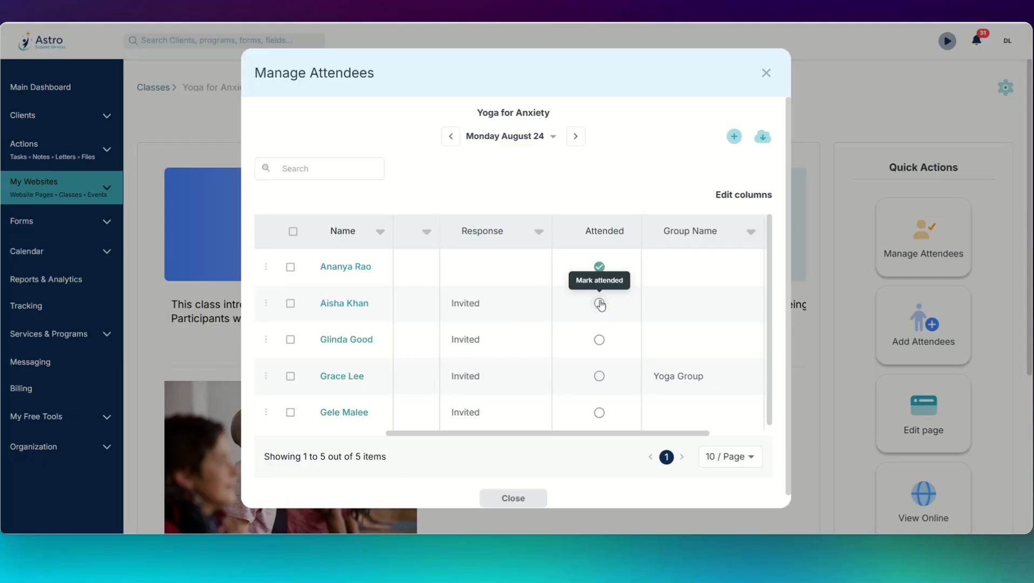
pyautogui.click(600, 302)
pyautogui.click(599, 340)
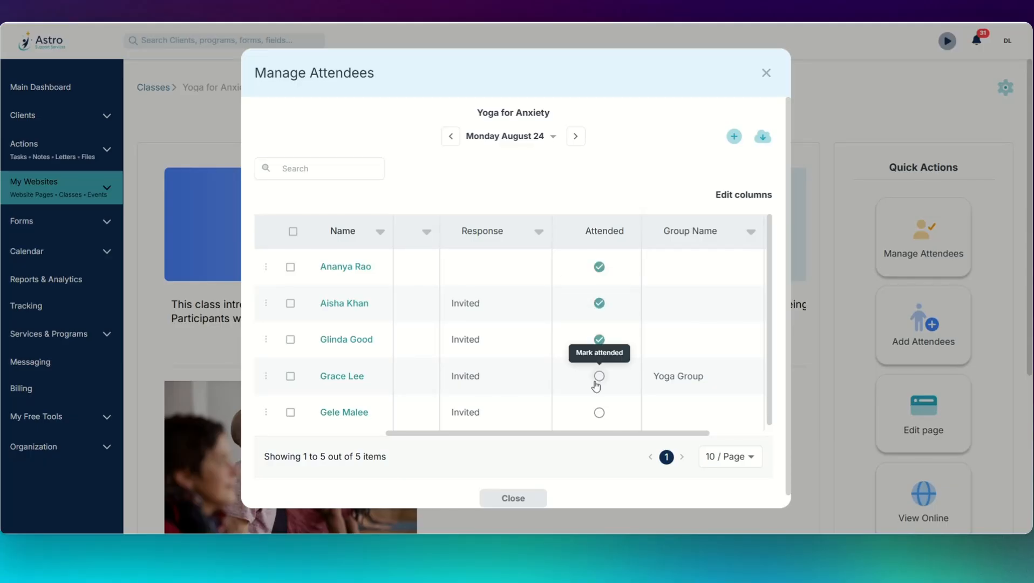
pyautogui.click(497, 498)
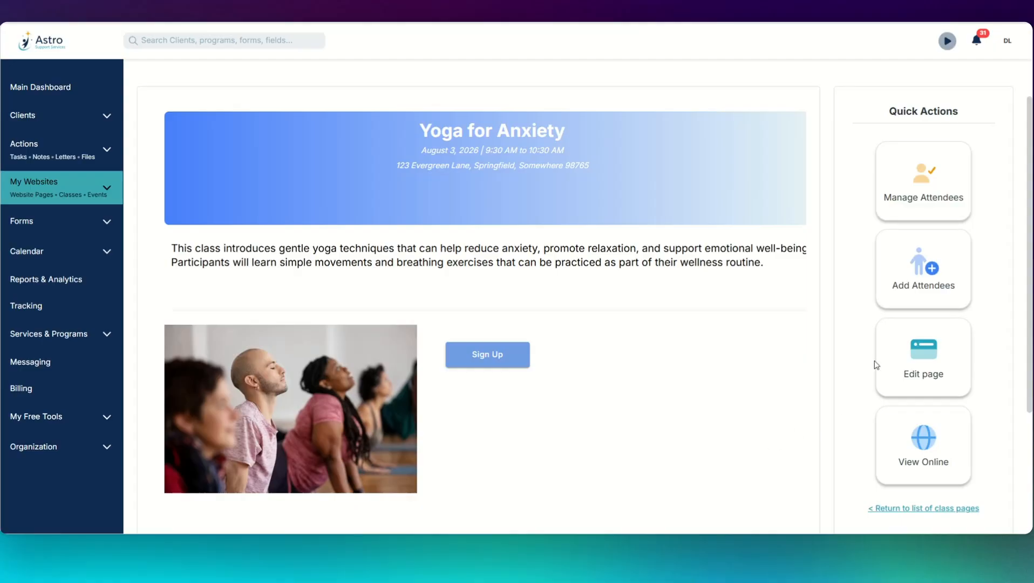
# Step: Select two clients to add as Yoga for Anxiety attendees
pyautogui.click(939, 271)
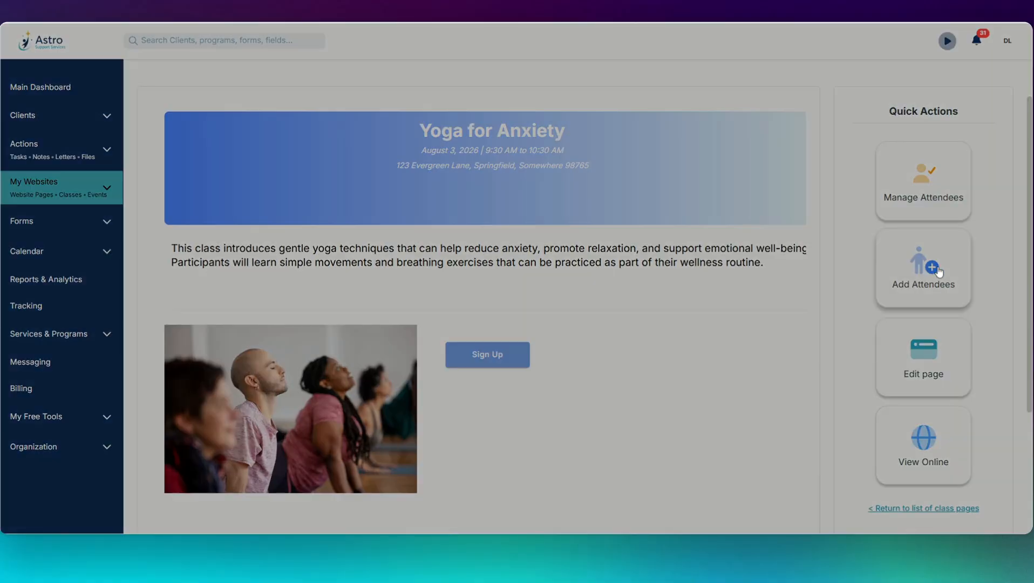
pyautogui.click(588, 289)
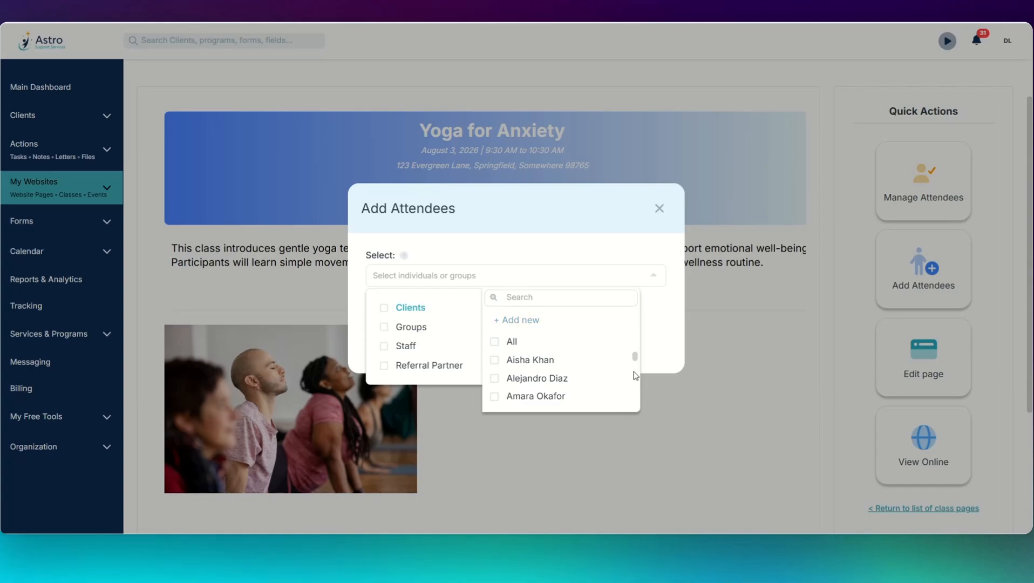
pyautogui.scroll(-5, 600, 370)
pyautogui.scroll(-3, 601, 370)
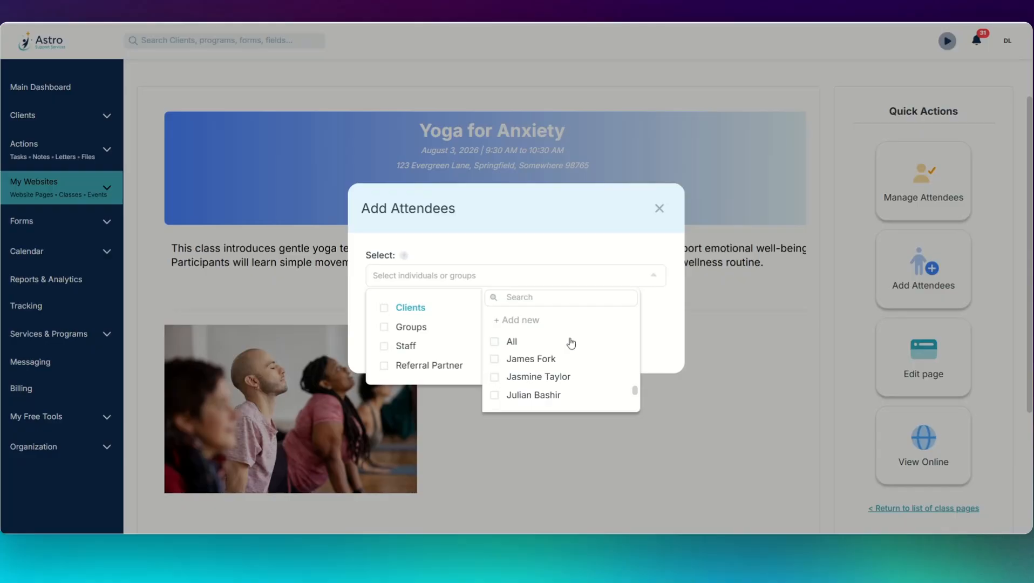
pyautogui.click(494, 376)
pyautogui.click(494, 395)
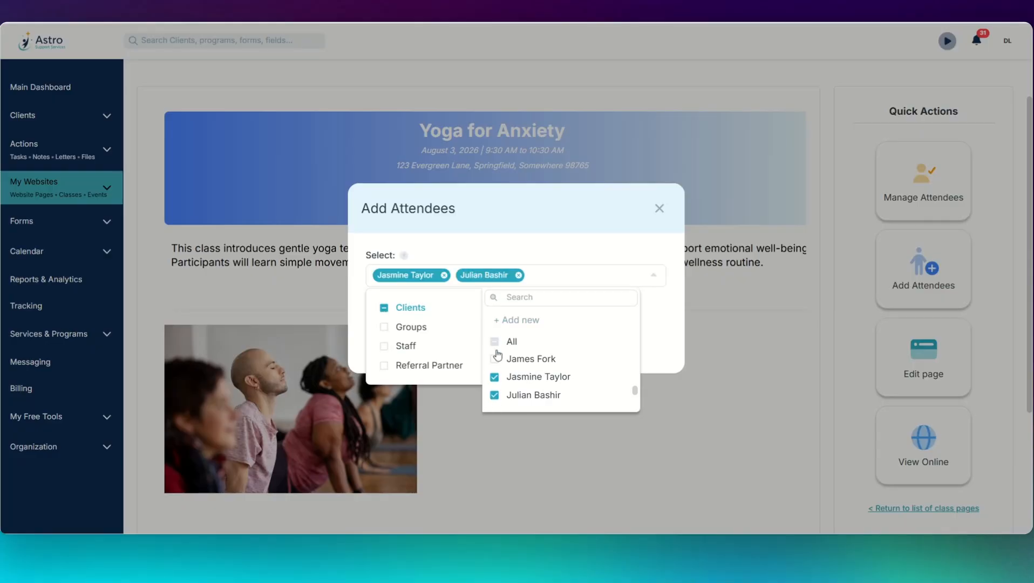
pyautogui.click(542, 231)
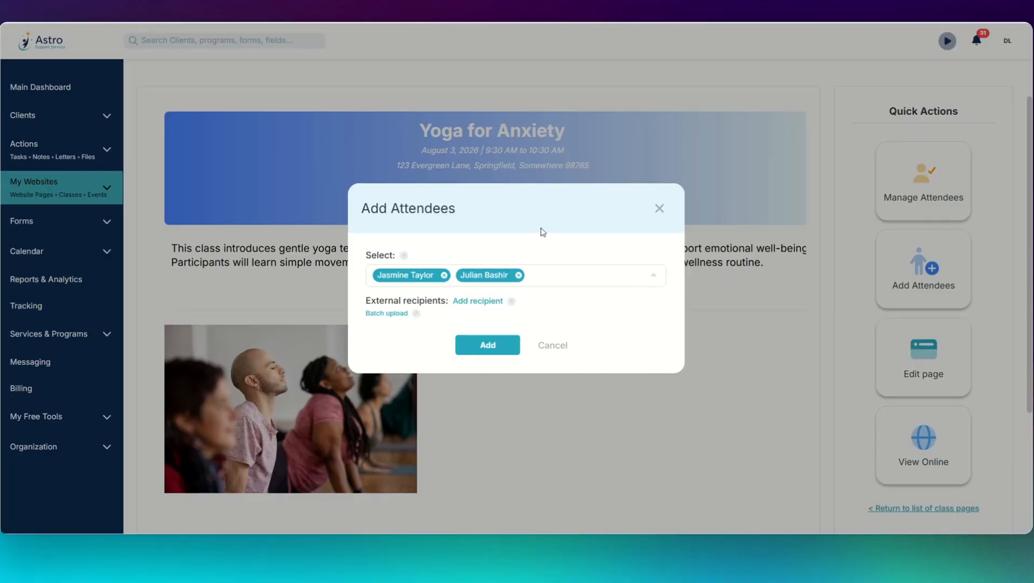
# Step: Add an outside recipient by first and last name and confirm the attendees without an email
pyautogui.click(466, 302)
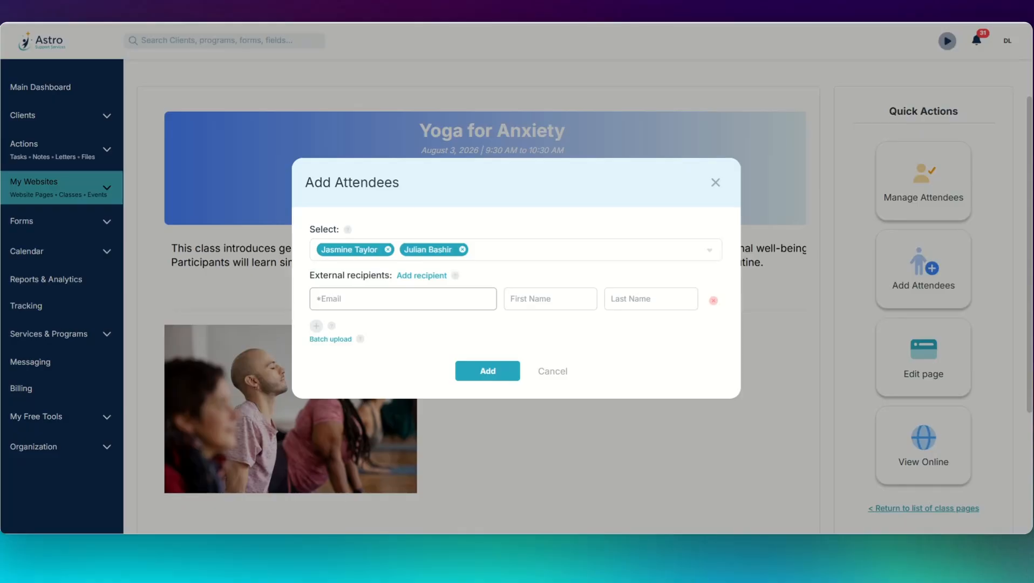
pyautogui.click(550, 298)
pyautogui.press('Tab')
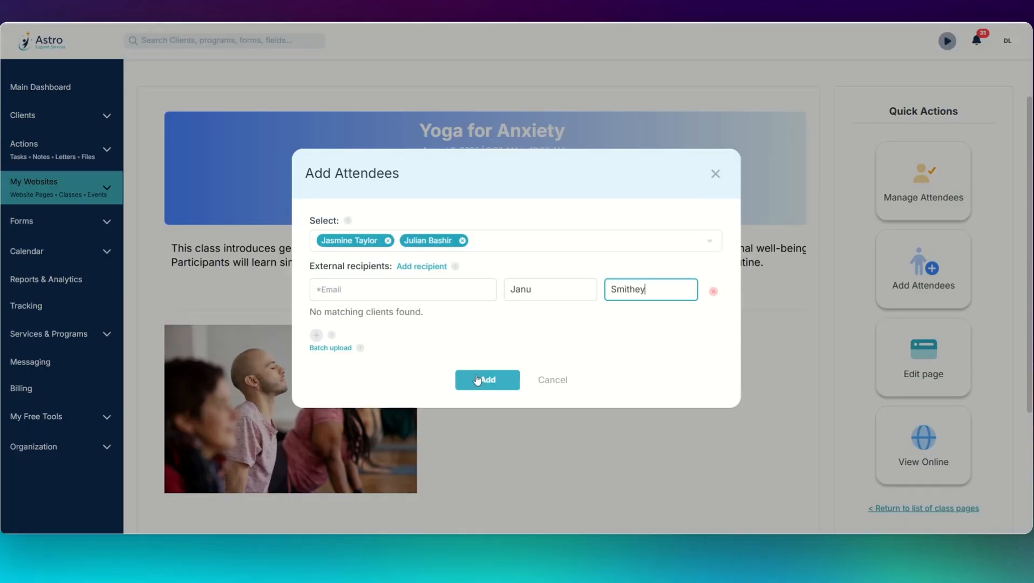
pyautogui.click(485, 385)
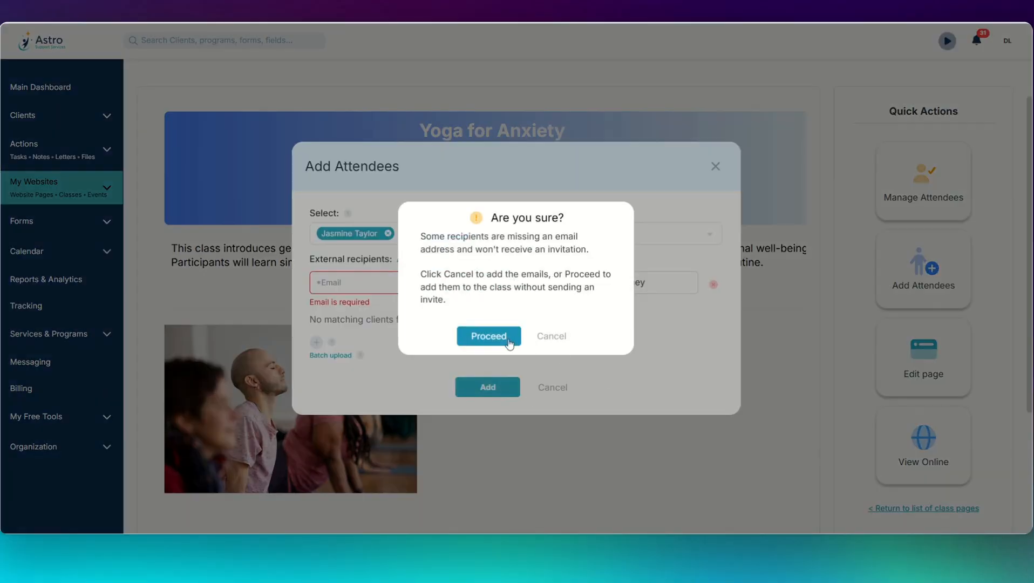
pyautogui.click(492, 340)
pyautogui.click(491, 344)
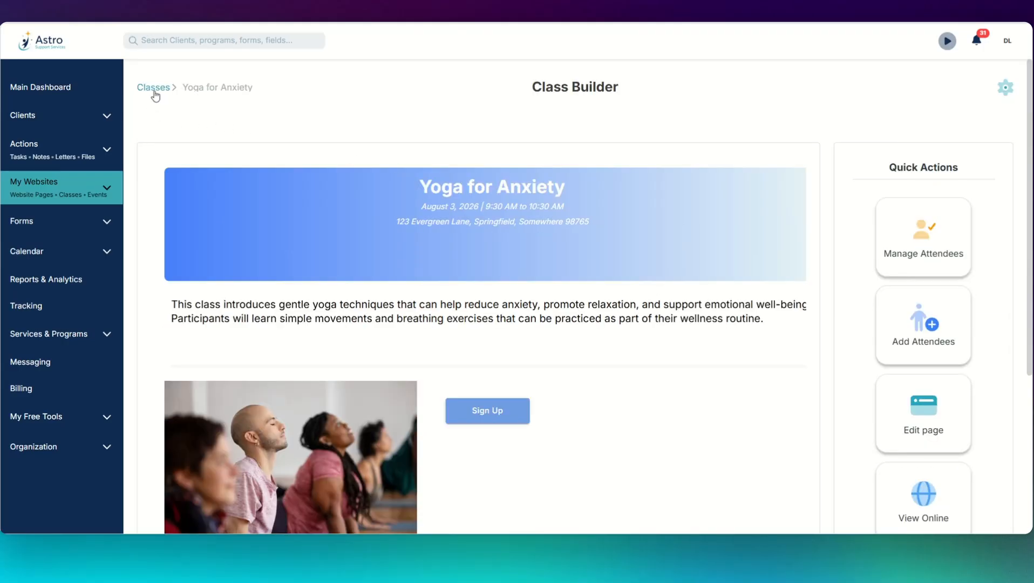
# Step: Back on the Classes list, open Make Private for Yoga for Anxiety and dismiss it unsaved
pyautogui.click(156, 89)
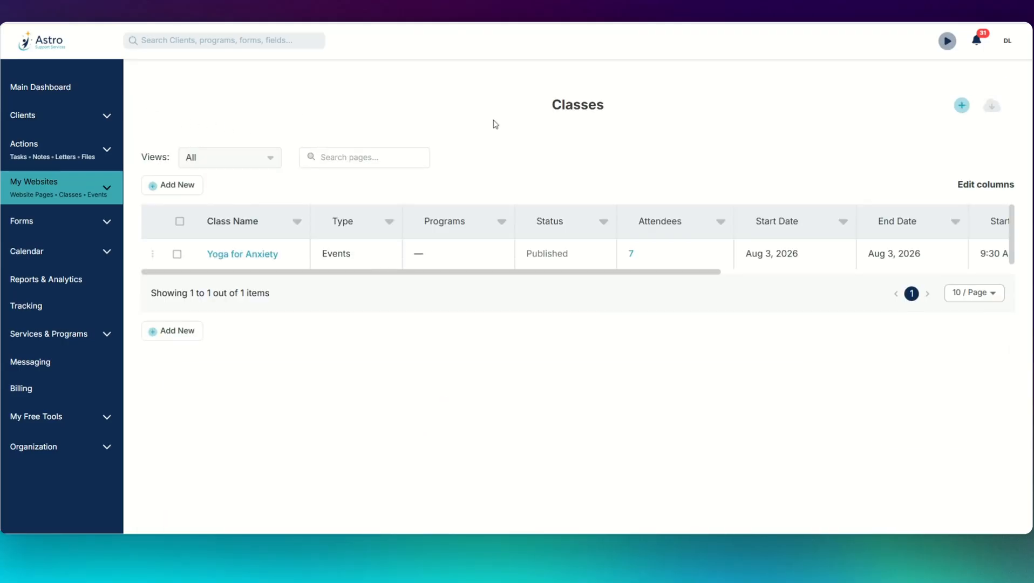
pyautogui.click(152, 257)
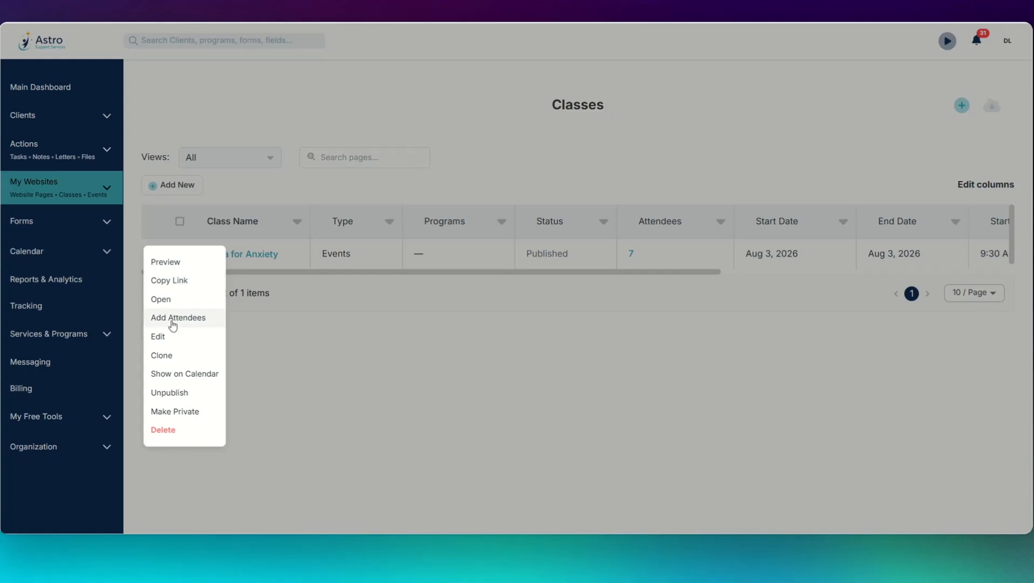
pyautogui.click(197, 414)
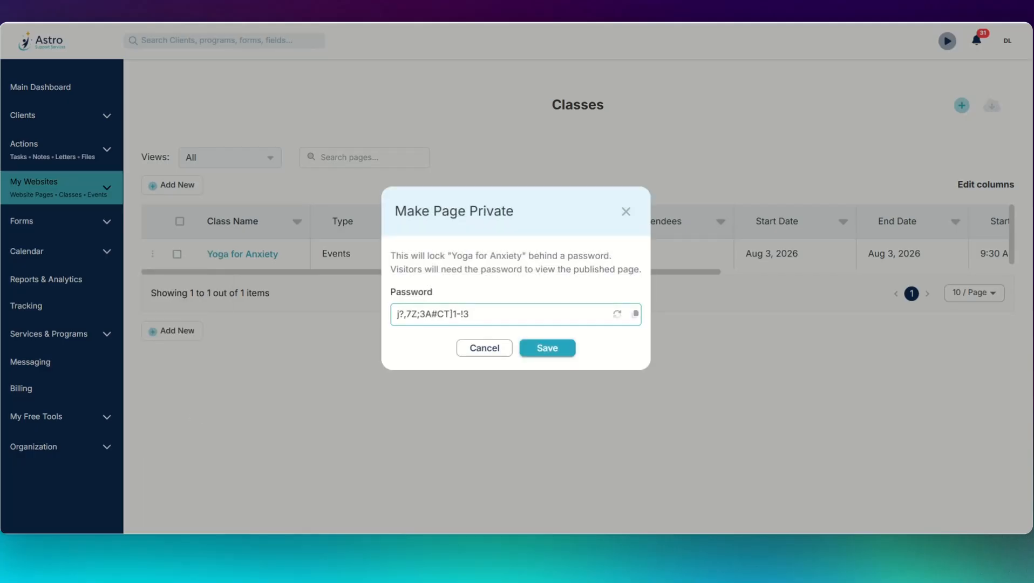
pyautogui.click(625, 211)
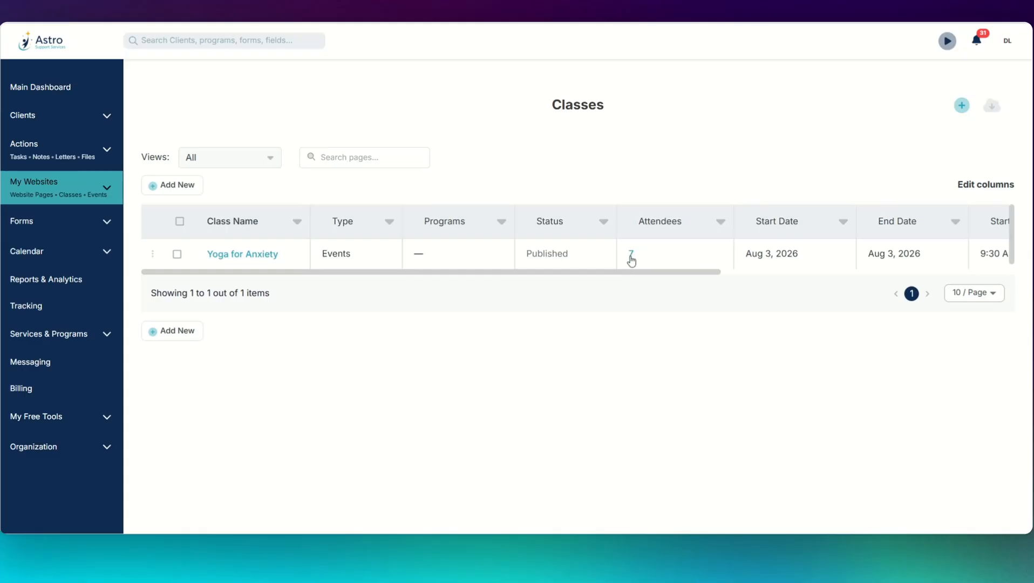
# Step: Set the Outcome to Passed for two attended Yoga for Anxiety attendees
pyautogui.click(632, 254)
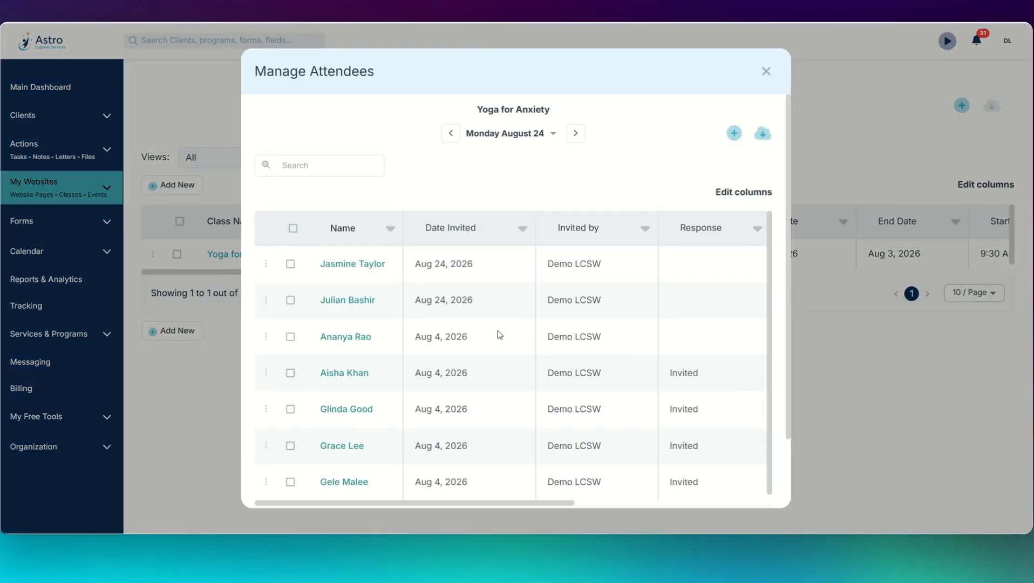
pyautogui.moveTo(566, 503); pyautogui.dragTo(772, 510)
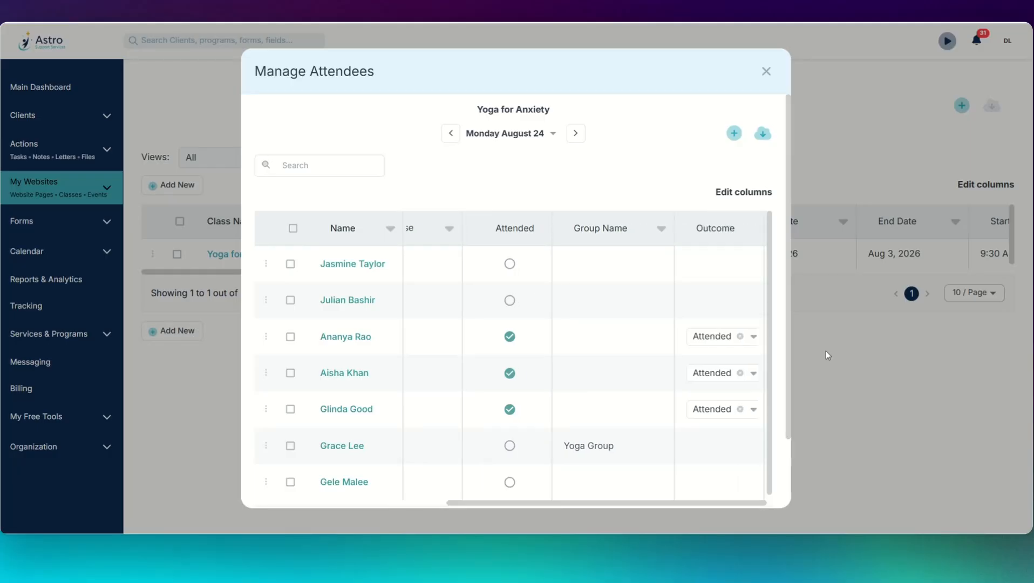
pyautogui.click(753, 340)
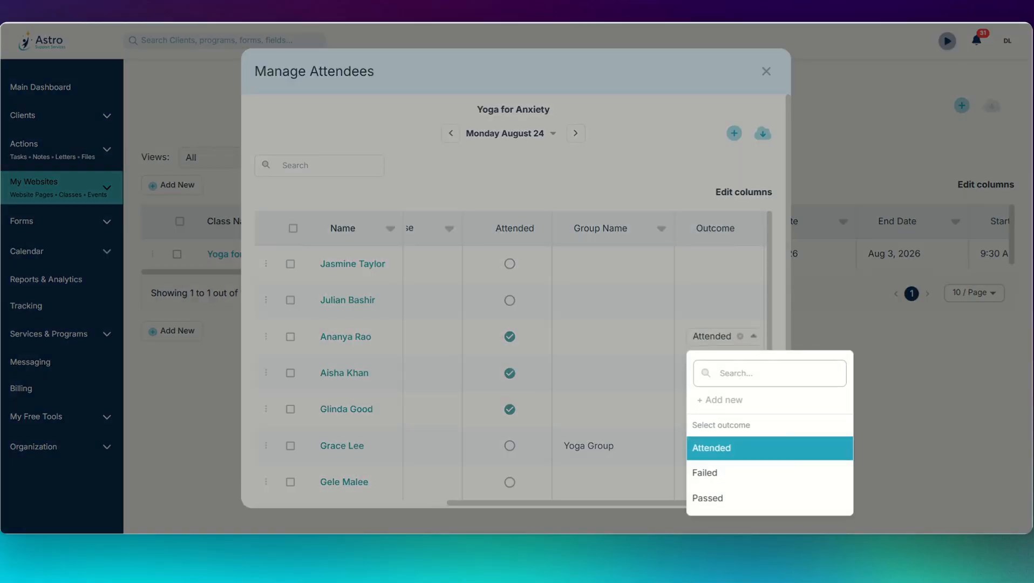
pyautogui.click(713, 499)
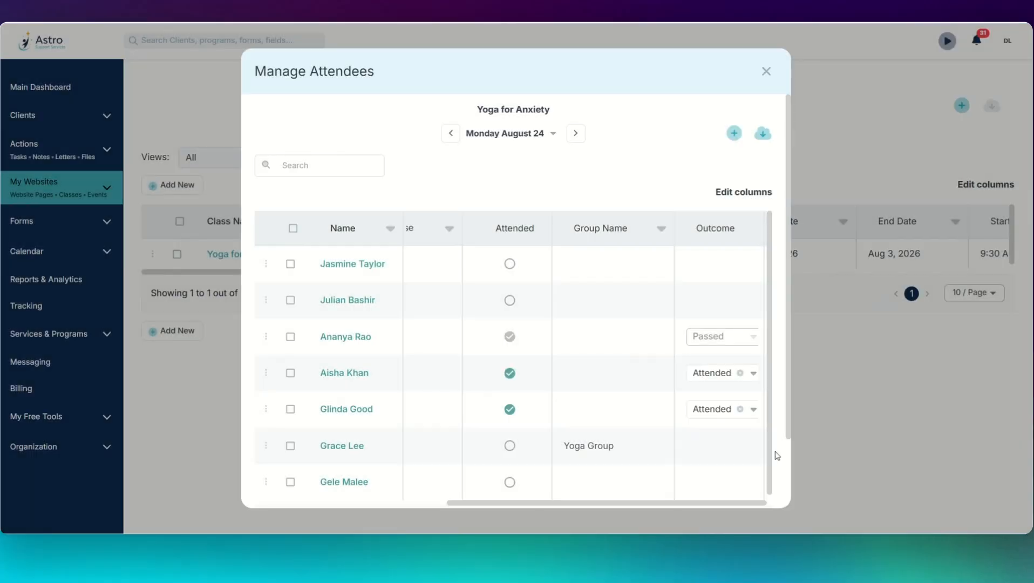
pyautogui.click(766, 71)
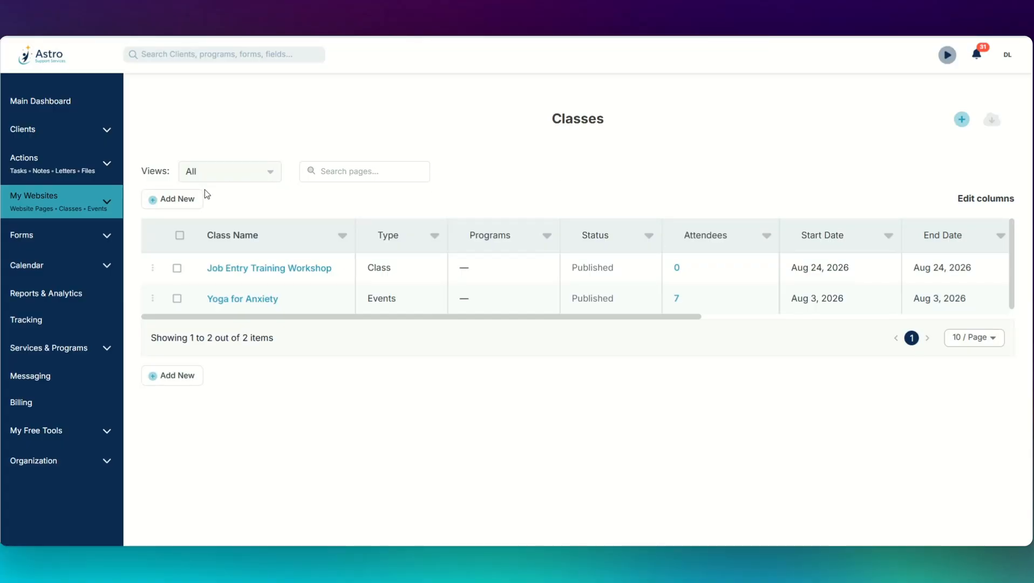
# Step: Start a new class titled Equine Therapy Session, repeating weekly on Monday
pyautogui.click(176, 201)
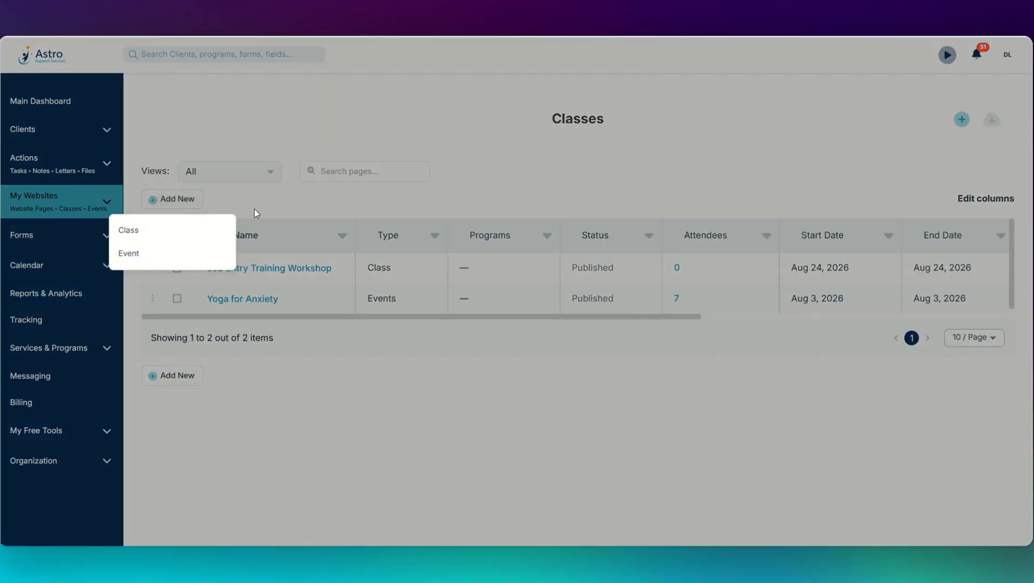
pyautogui.click(157, 237)
pyautogui.click(428, 170)
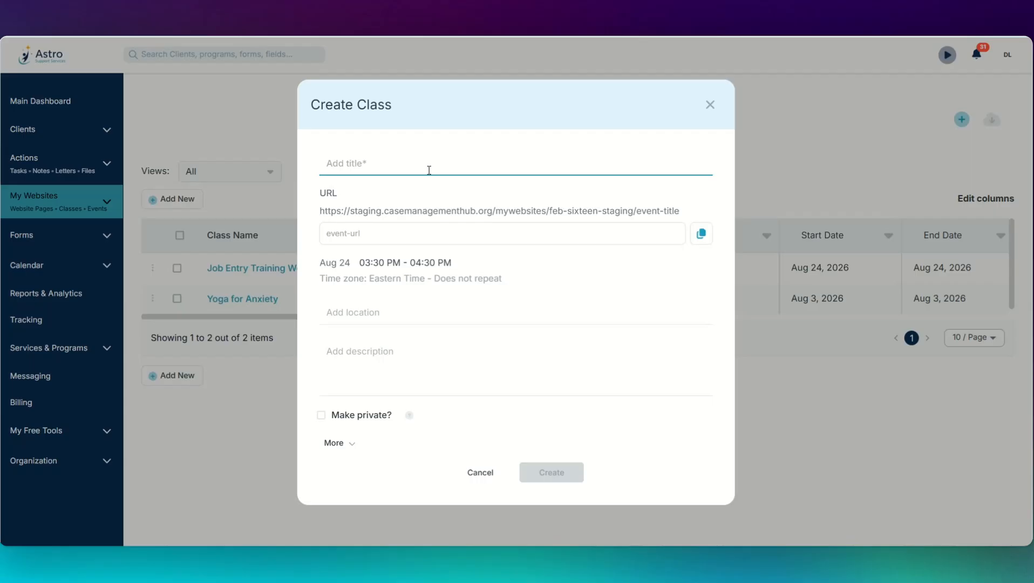
pyautogui.write('Equine Therapy Session')
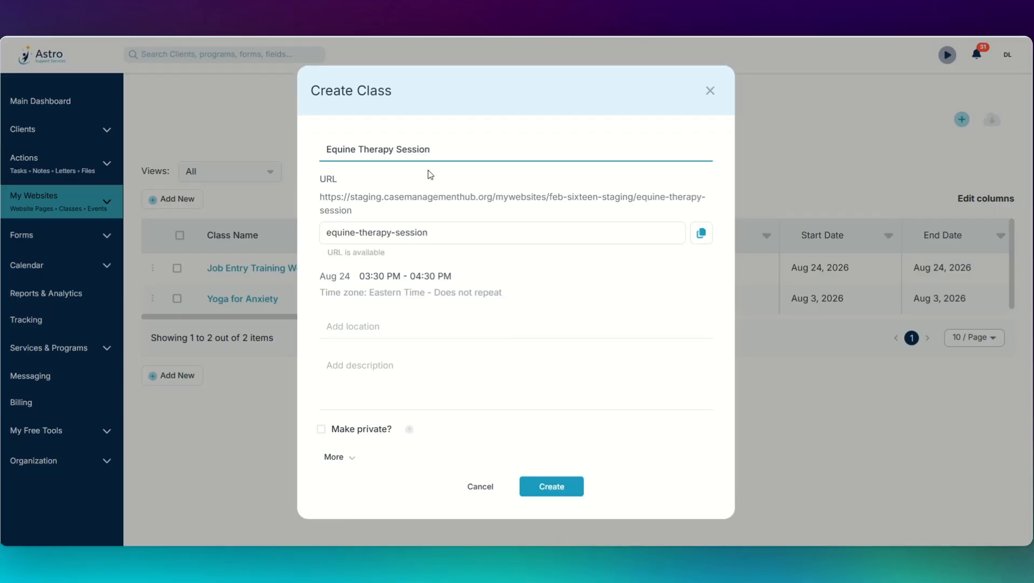
pyautogui.click(385, 277)
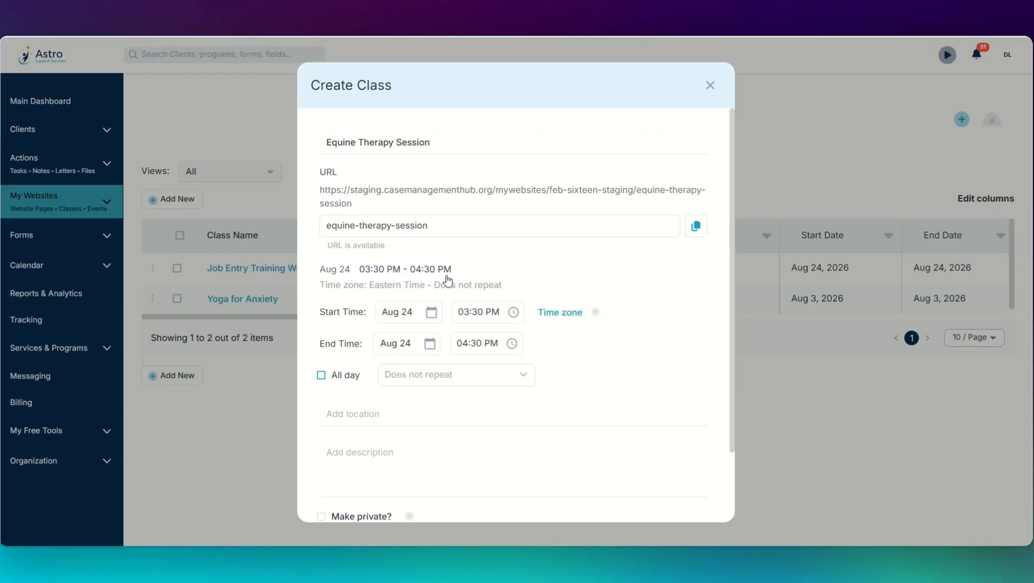
pyautogui.click(476, 377)
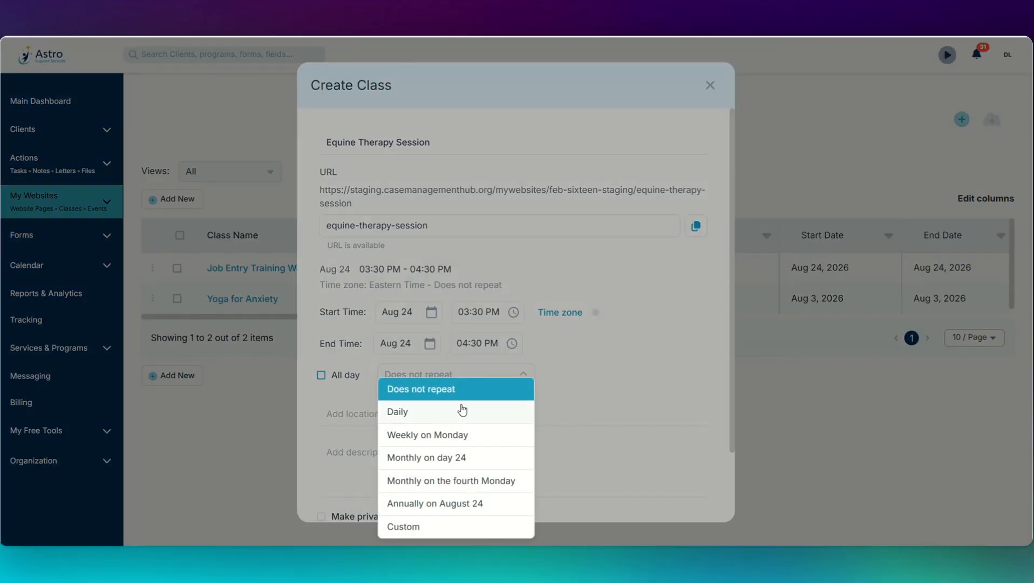
pyautogui.click(459, 435)
# Step: Set location Southside Barn and description 'All are welcome. We look forward to seeing you!', keeping it public
pyautogui.scroll(-2, 485, 351)
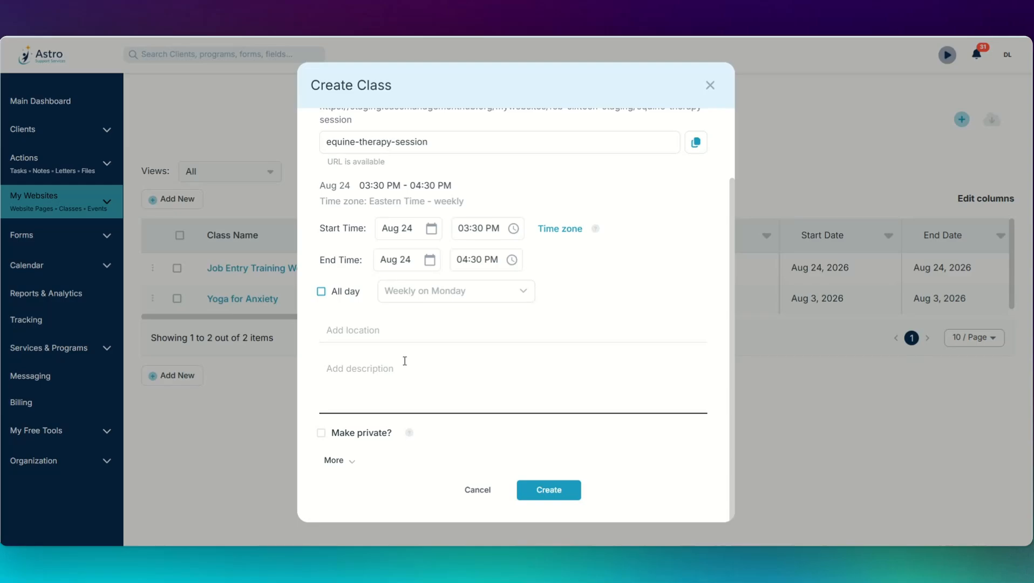
pyautogui.click(397, 337)
pyautogui.write('Southside Barn')
pyautogui.click(420, 402)
pyautogui.write('All are welcome. We look forward to seeing you!')
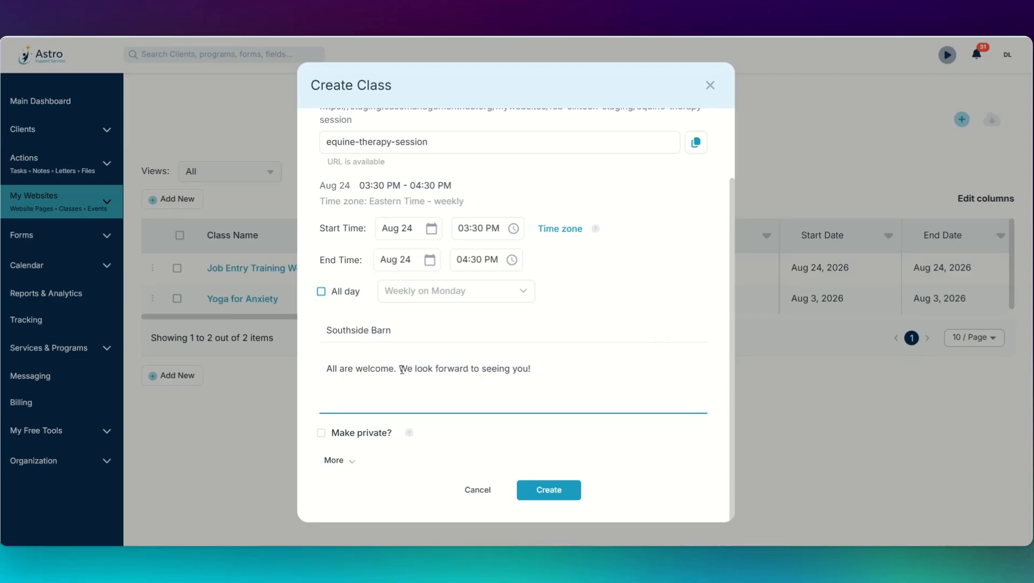
pyautogui.click(493, 426)
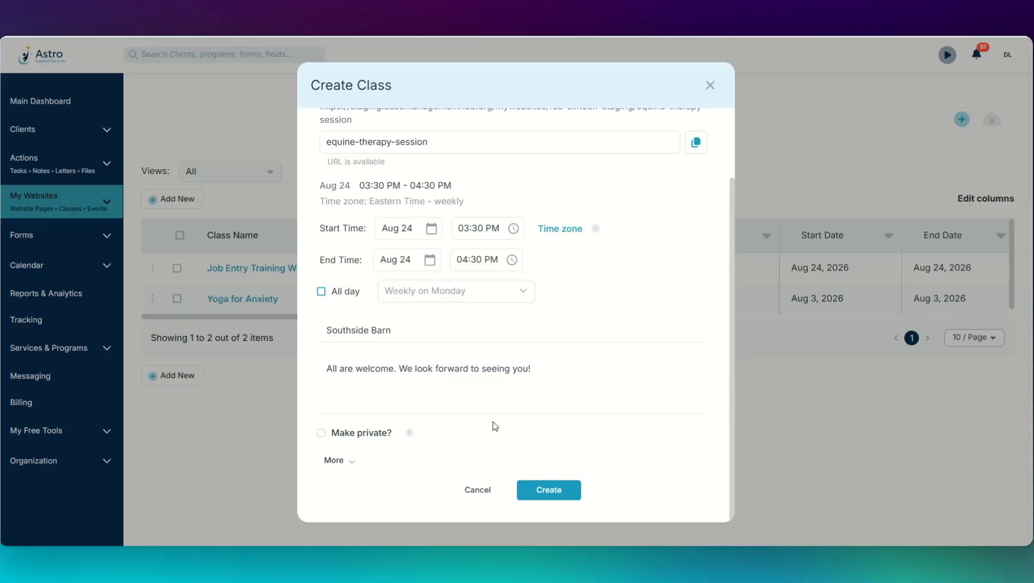
pyautogui.click(322, 433)
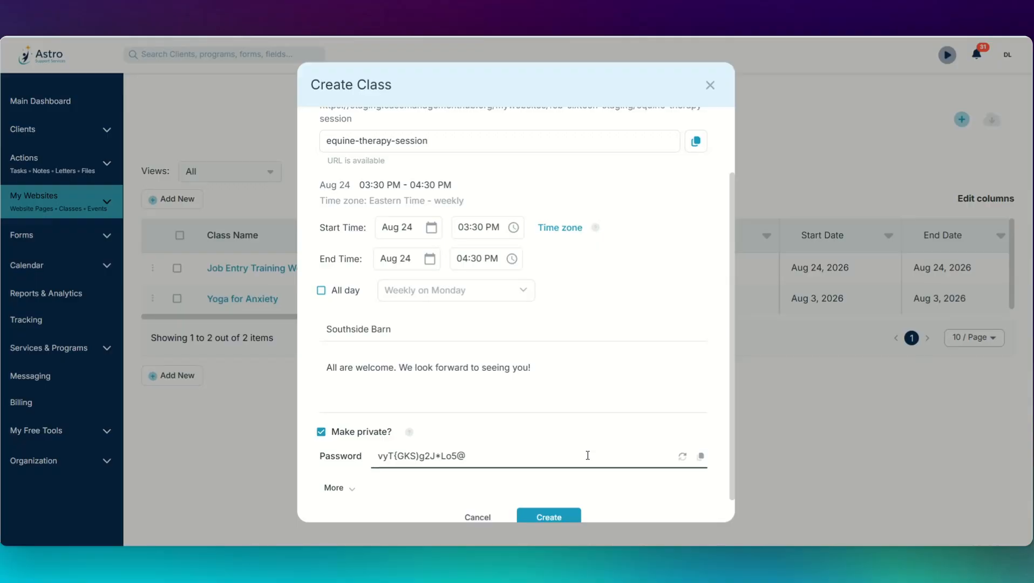
pyautogui.click(321, 434)
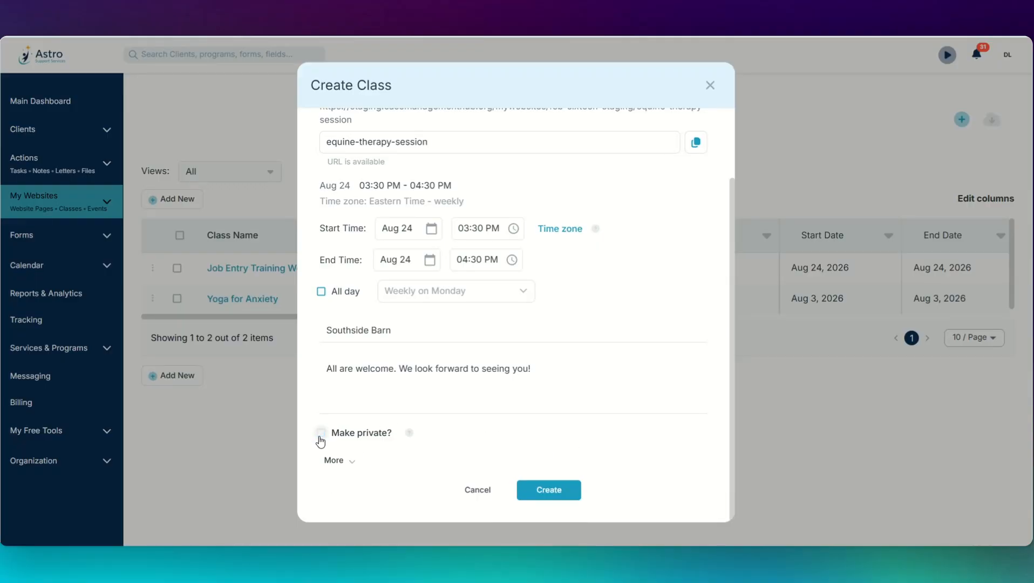
# Step: Expand More settings, leave the class Type unchanged, and scroll down to the reminder settings
pyautogui.click(353, 467)
pyautogui.scroll(-4, 515, 303)
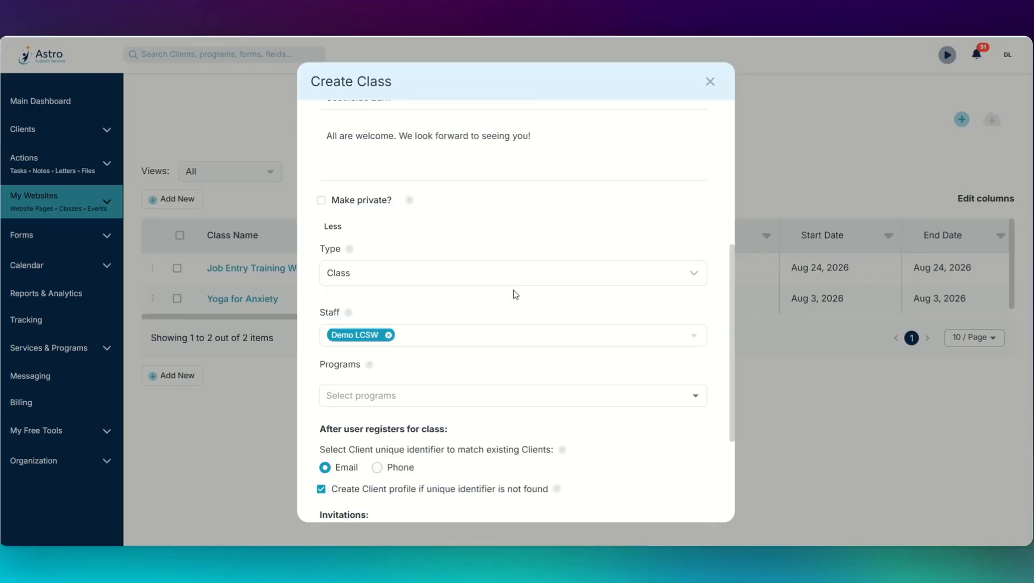
pyautogui.click(383, 278)
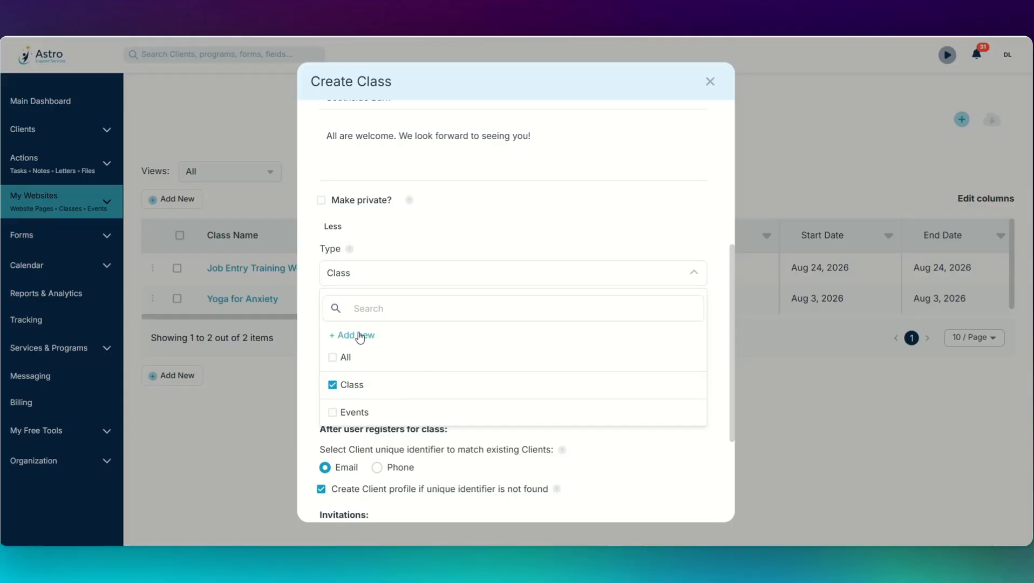
pyautogui.click(462, 224)
pyautogui.scroll(-1, 463, 225)
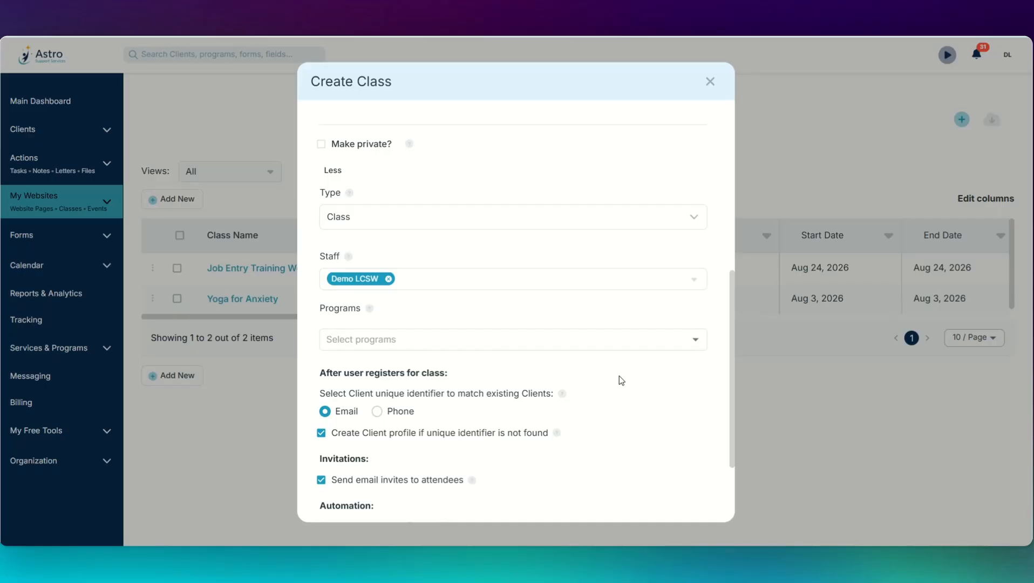
pyautogui.scroll(-2, 619, 375)
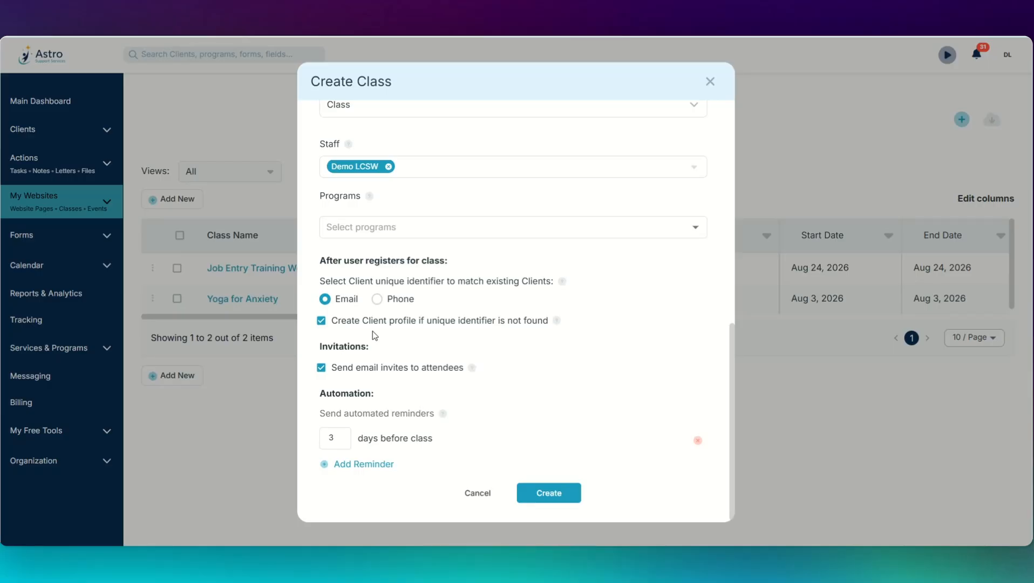
# Step: Keep client profile creation and email invites enabled, then create the Equine Therapy Session class
pyautogui.click(322, 321)
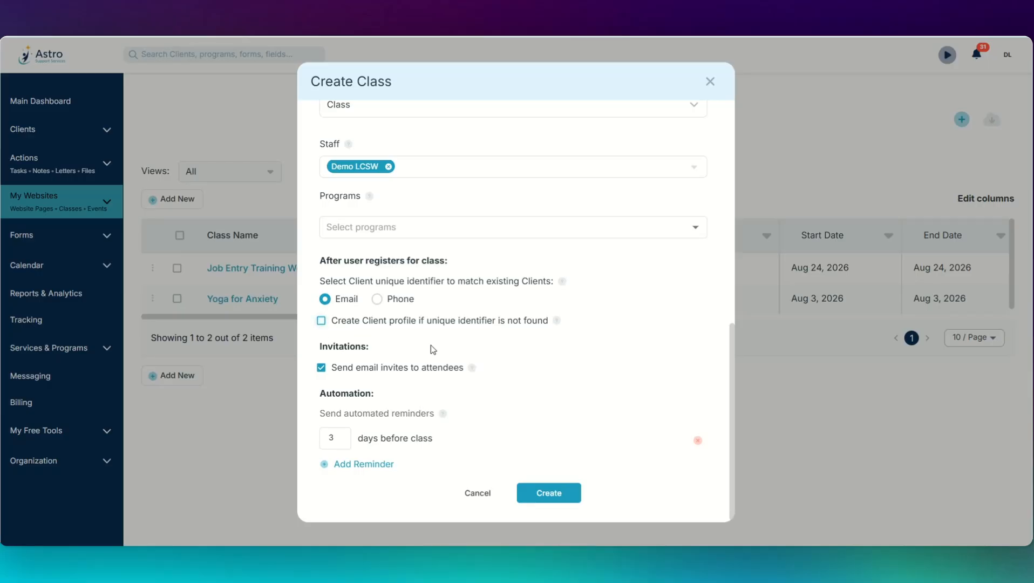
pyautogui.click(322, 320)
pyautogui.scroll(-1, 540, 346)
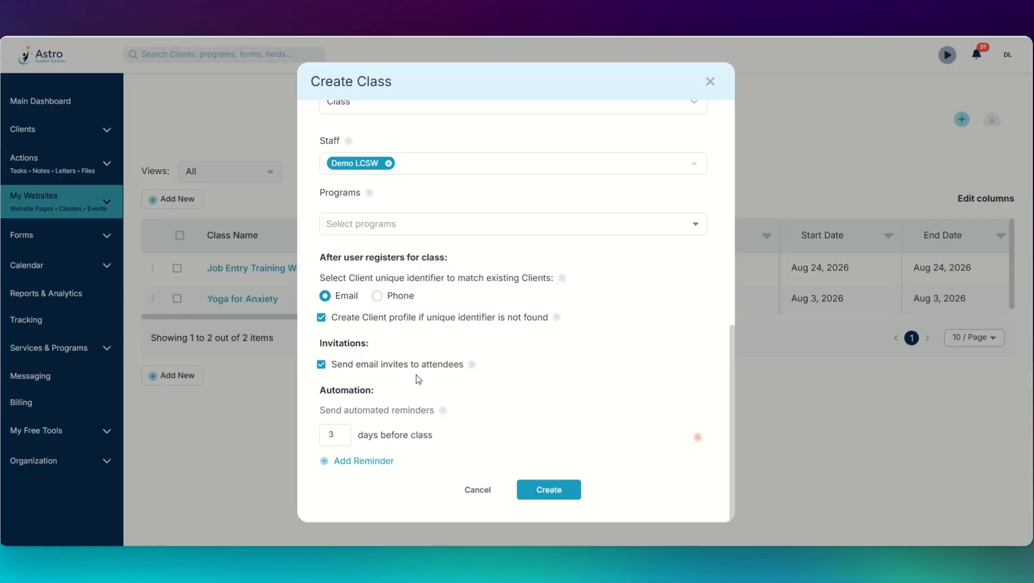
pyautogui.click(322, 365)
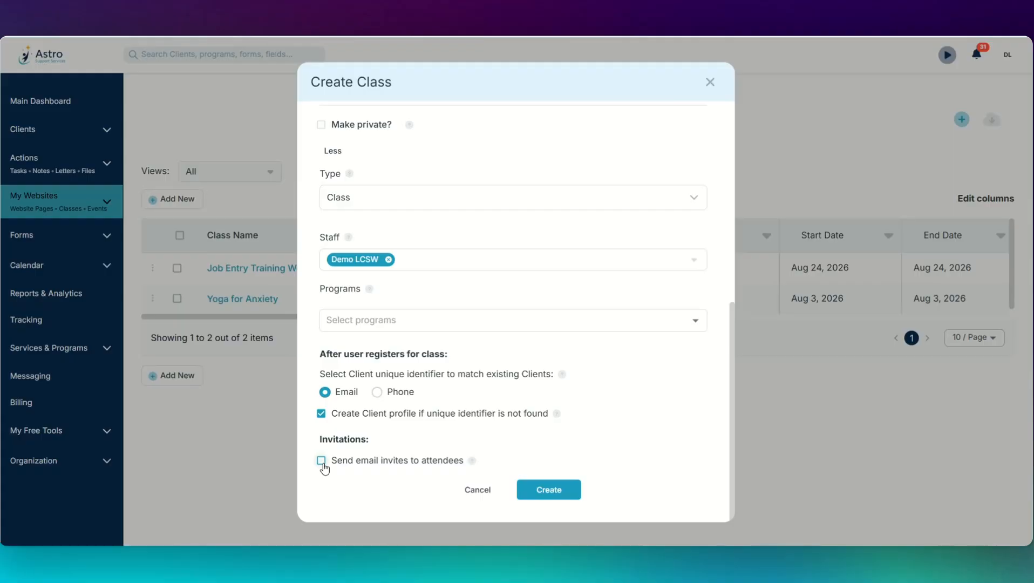
pyautogui.click(322, 460)
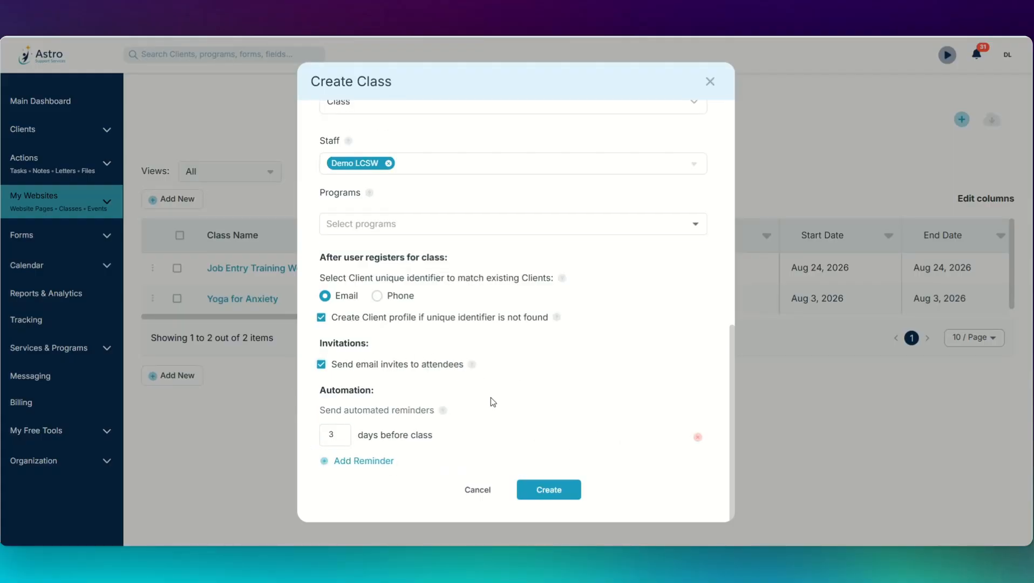
pyautogui.click(548, 490)
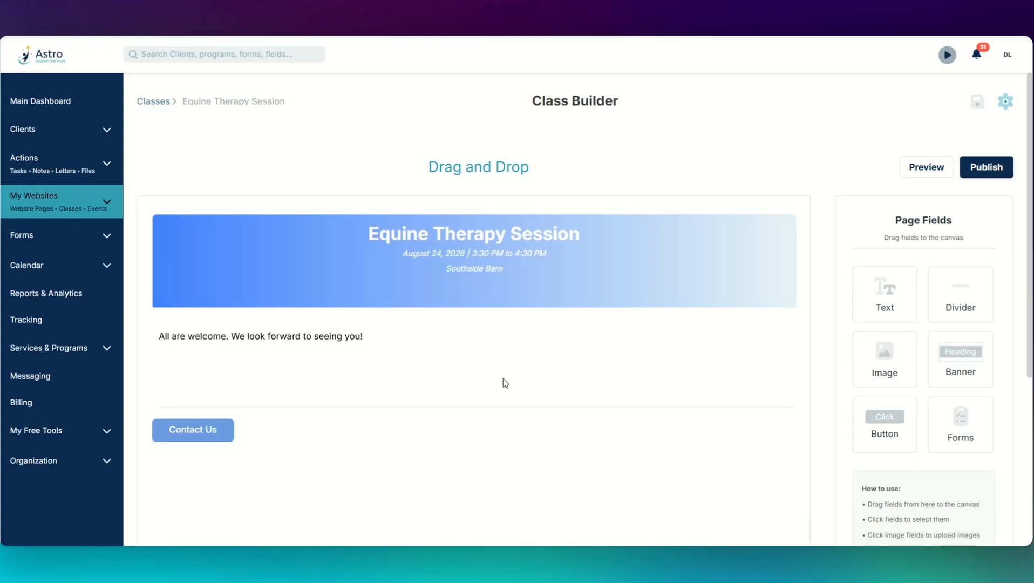
# Step: Publish the Equine Therapy Session class page at its link
pyautogui.click(987, 166)
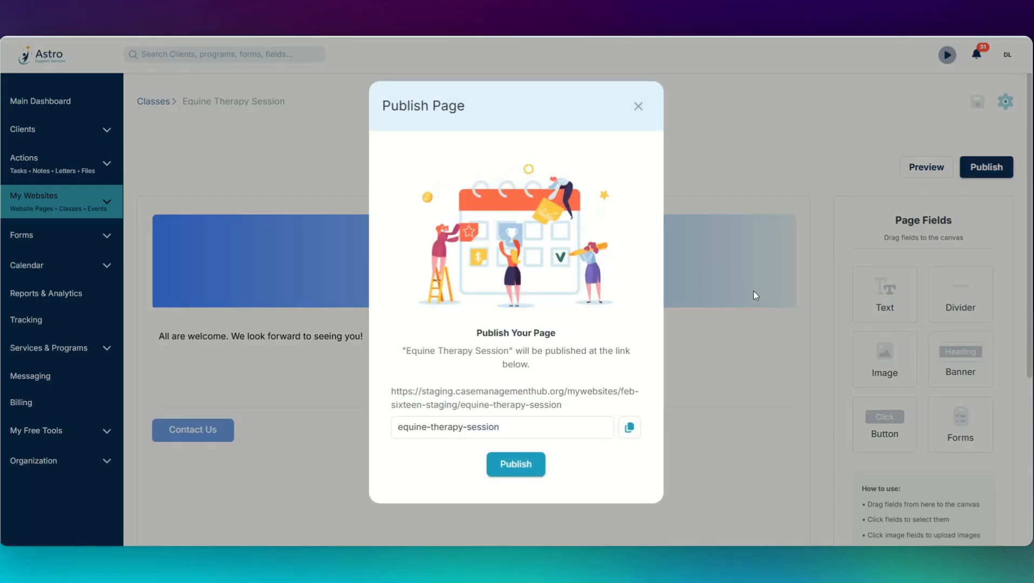
pyautogui.click(524, 467)
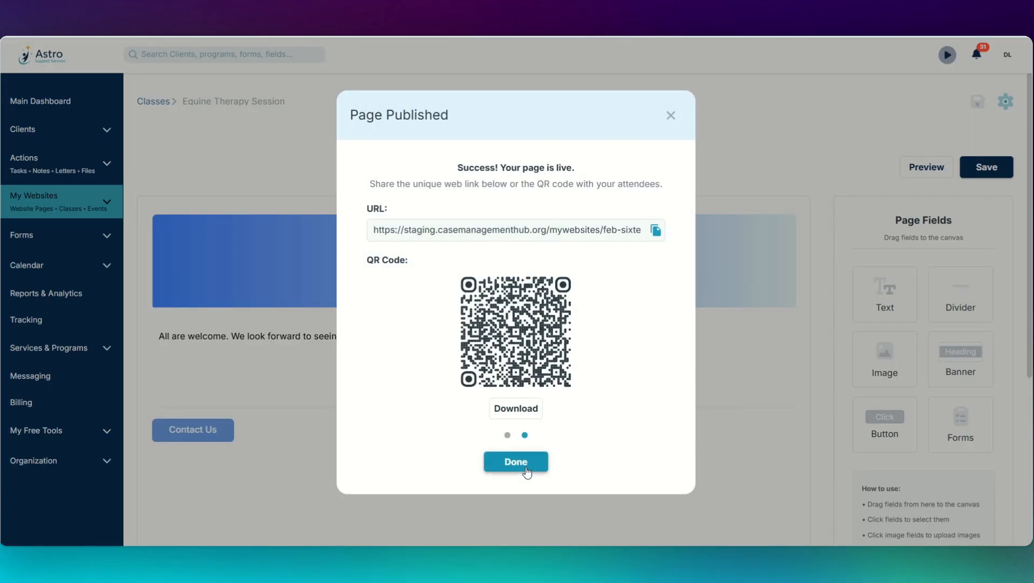
pyautogui.click(527, 472)
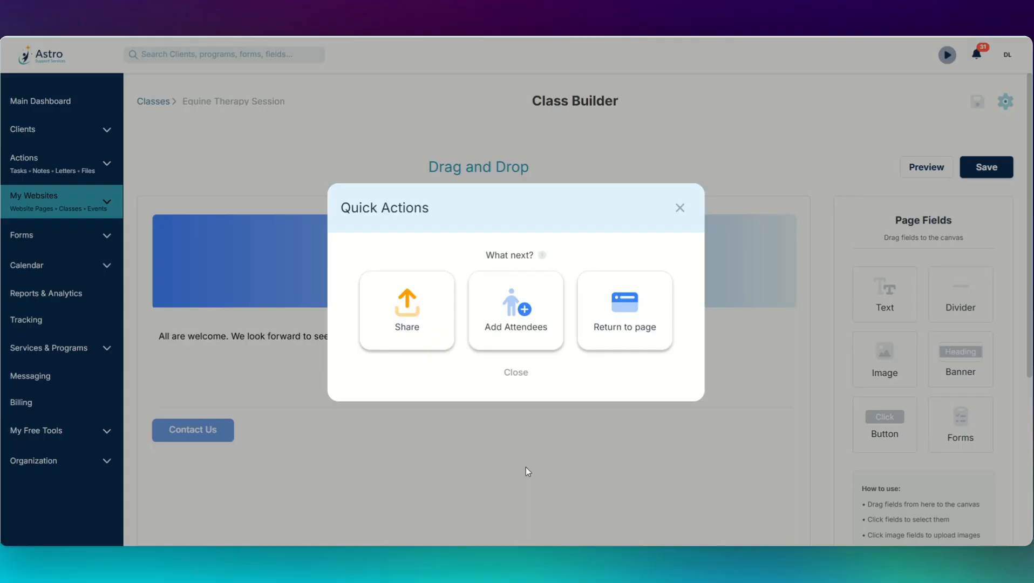
# Step: Add four clients and an outside-recipient row to the class invitation
pyautogui.click(526, 325)
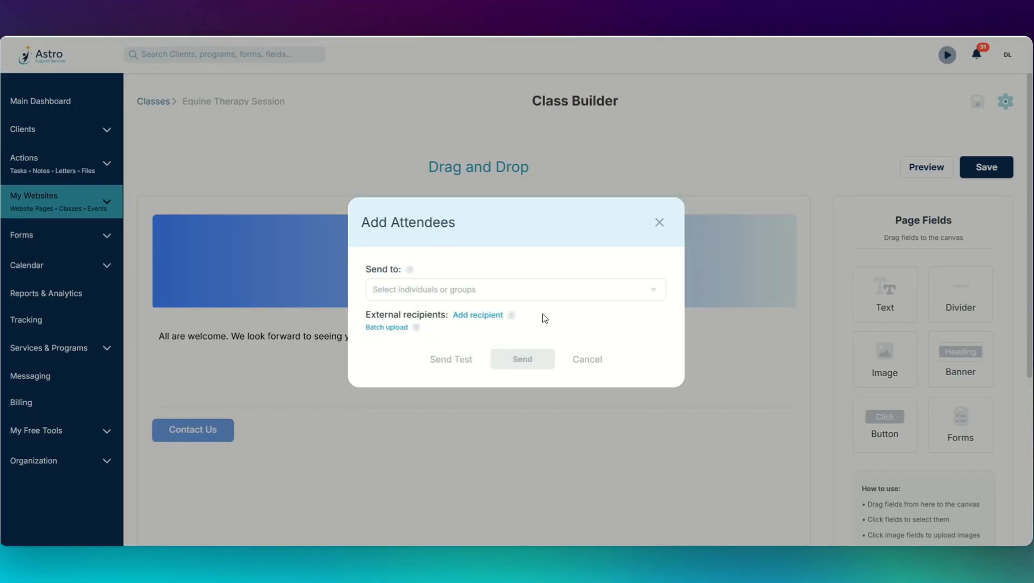
pyautogui.click(482, 318)
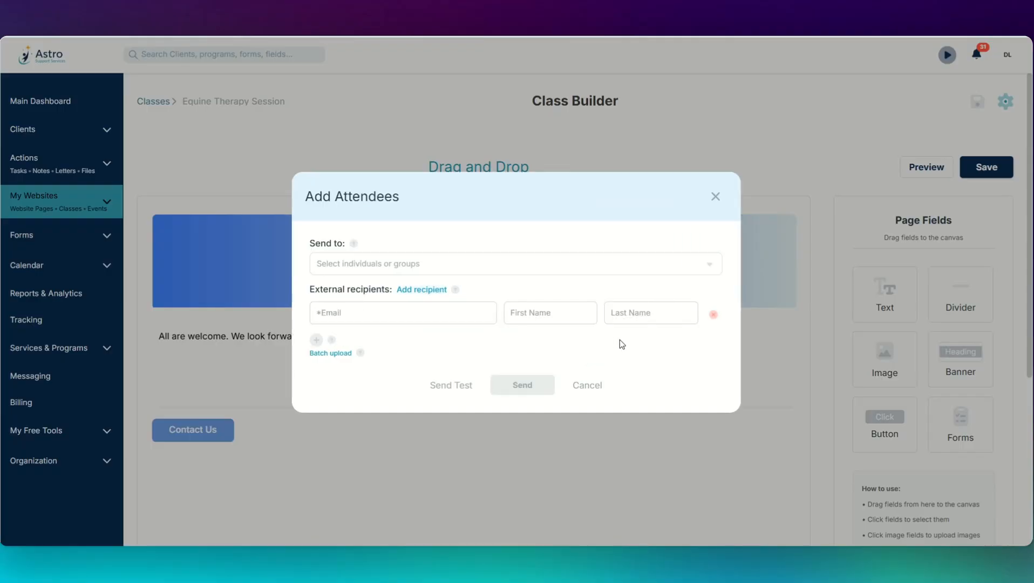
pyautogui.click(534, 264)
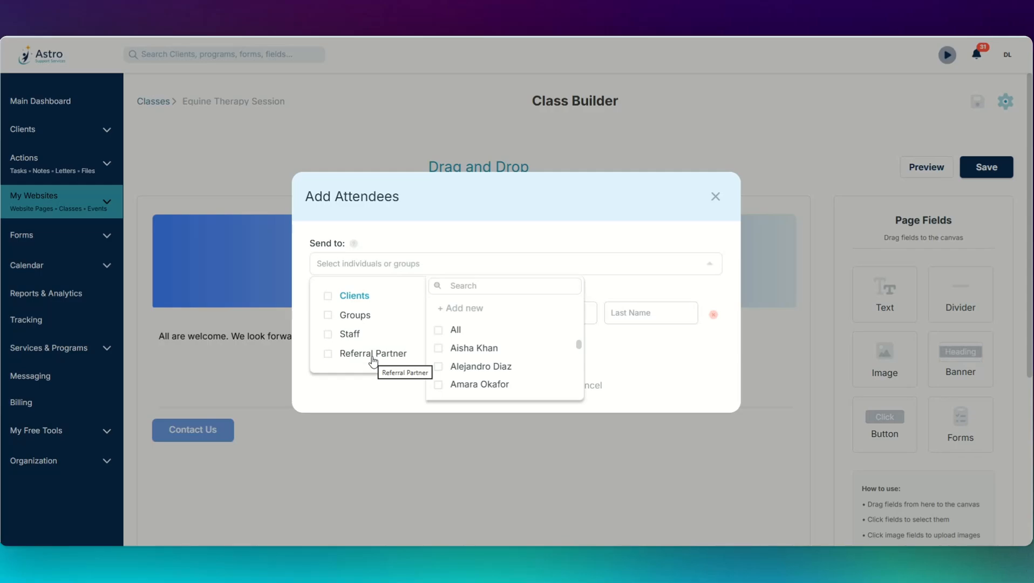
pyautogui.click(494, 371)
pyautogui.click(470, 274)
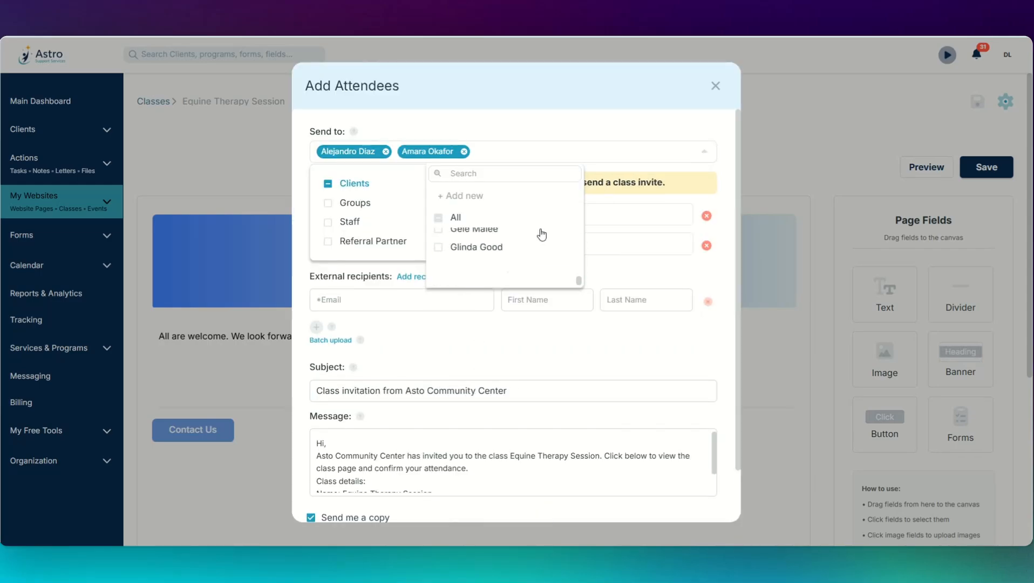
pyautogui.click(474, 246)
pyautogui.click(473, 264)
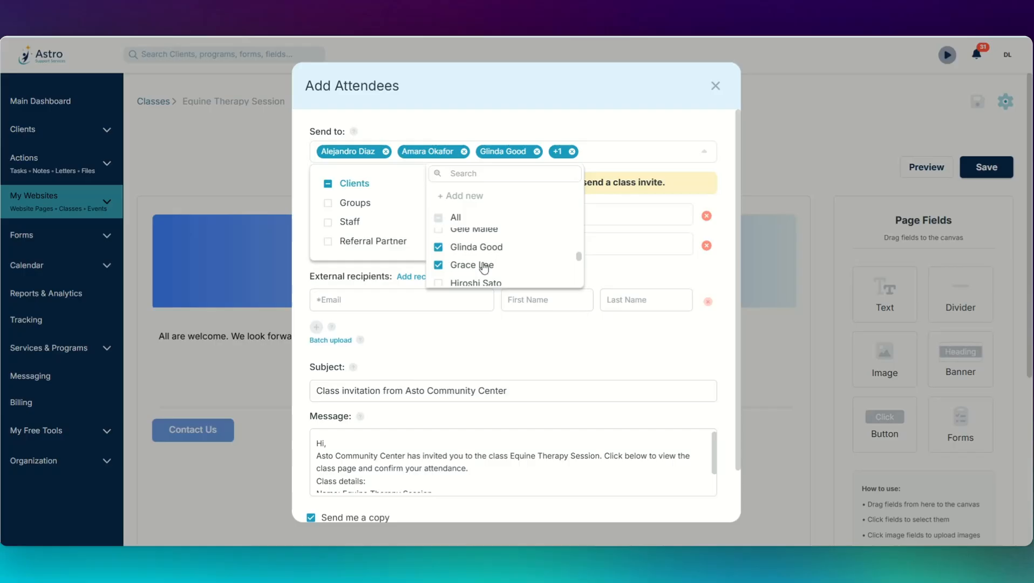
pyautogui.click(380, 306)
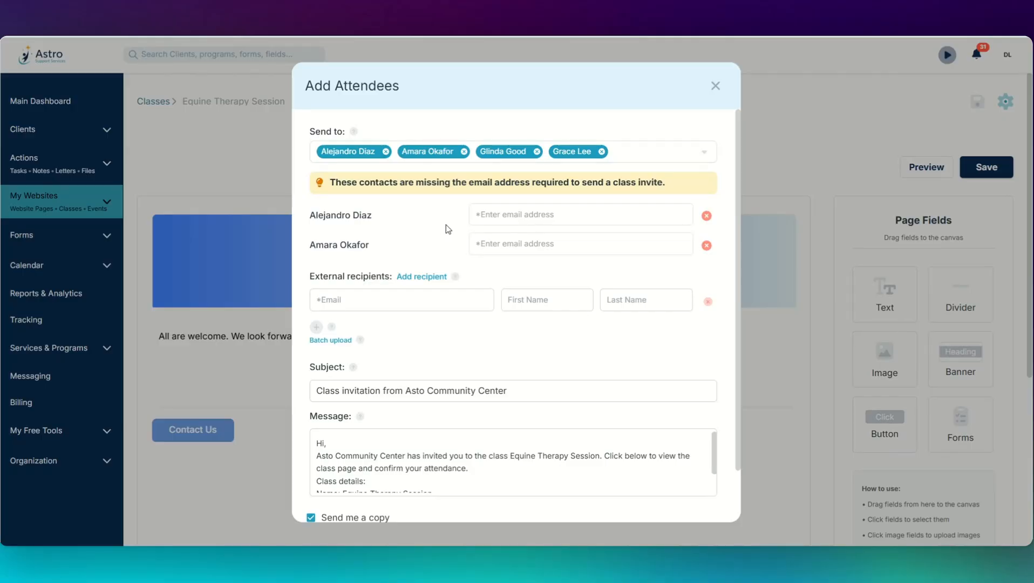
# Step: Fill in missing emails and the outside recipient's details, review the message, and send invitations
pyautogui.click(541, 214)
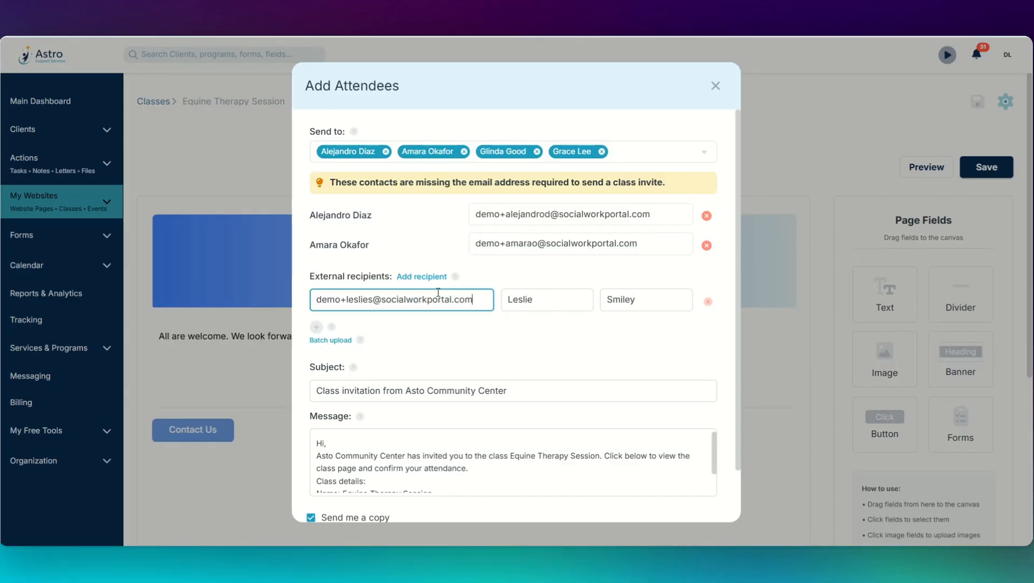
pyautogui.click(605, 358)
pyautogui.scroll(-1, 622, 340)
pyautogui.click(658, 329)
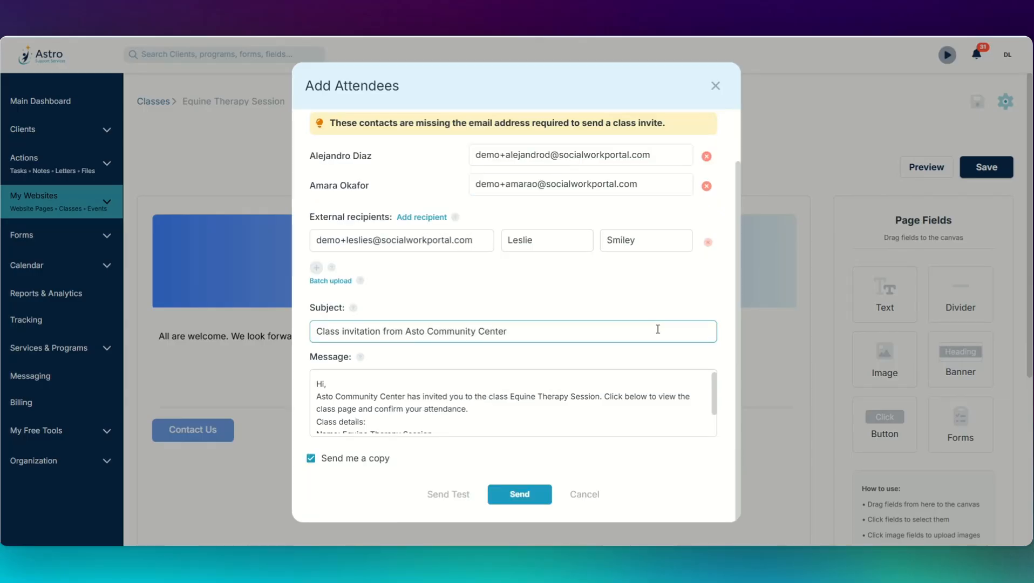
pyautogui.click(641, 378)
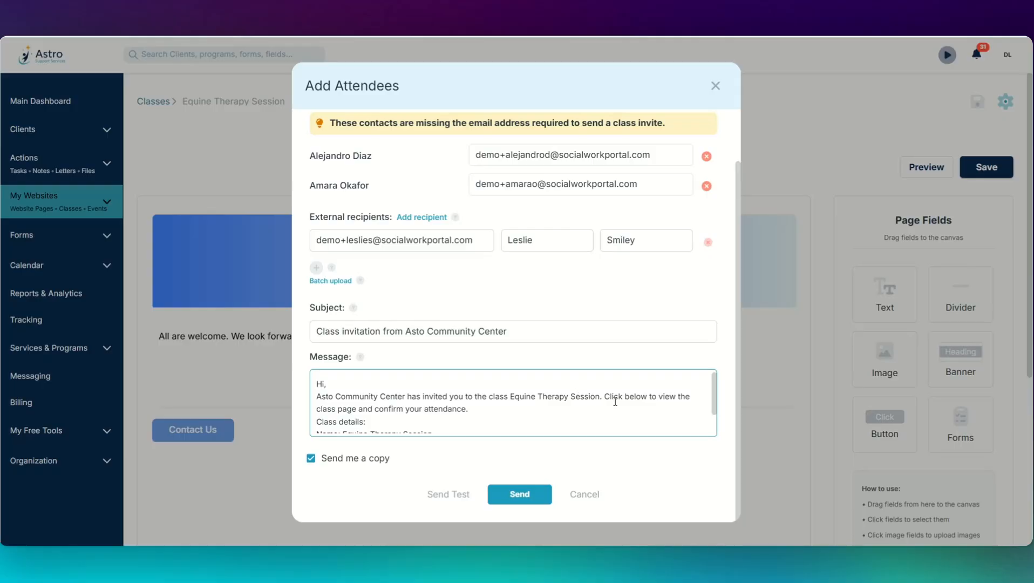
pyautogui.scroll(-1, 615, 402)
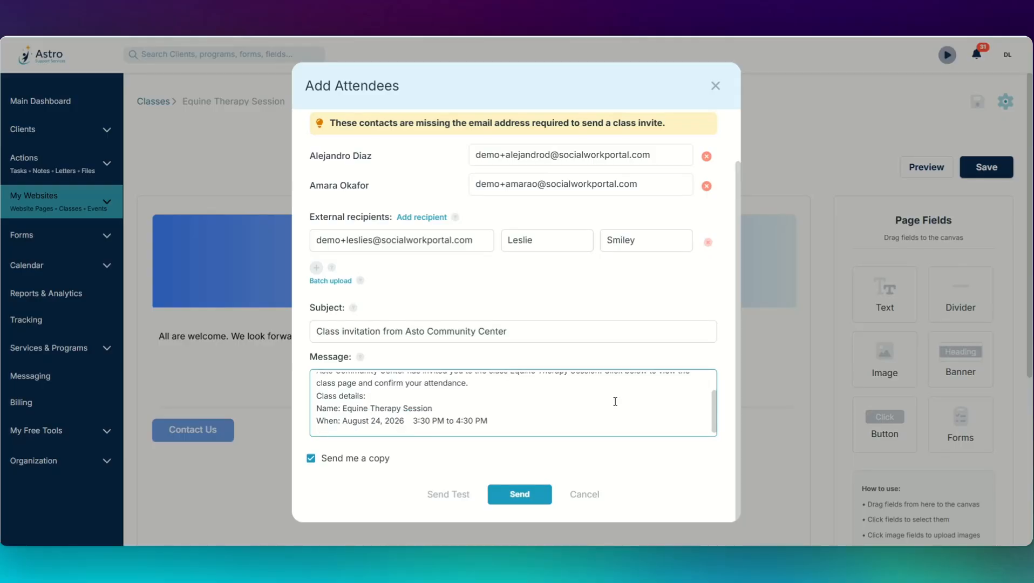
pyautogui.click(520, 495)
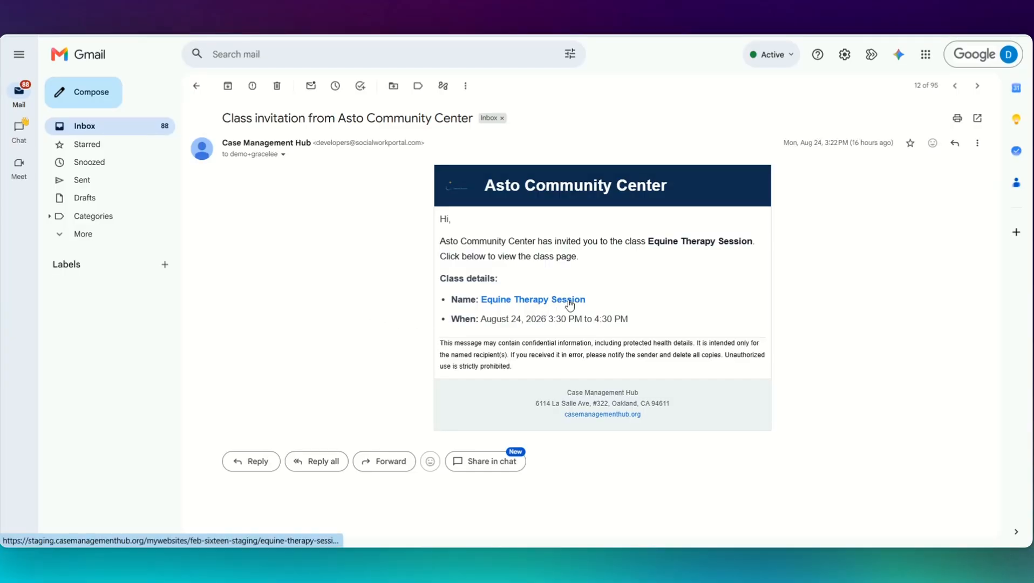
# Step: Follow the Equine Therapy Session link in the Asto Community Center invitation email
pyautogui.click(531, 299)
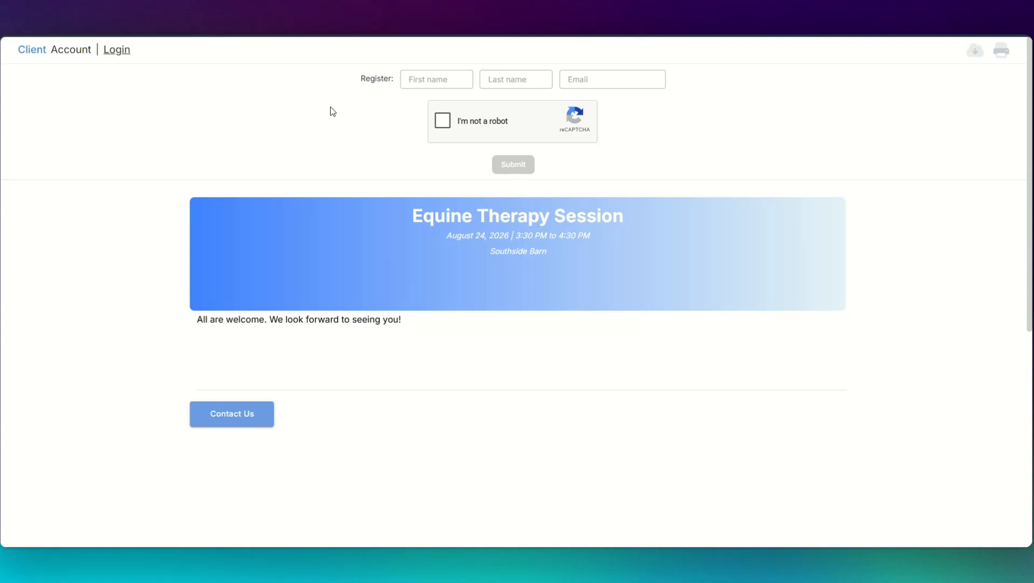
# Step: Register a guest with name and email, pass reCAPTCHA, submit, and set attendance to Maybe
pyautogui.click(425, 83)
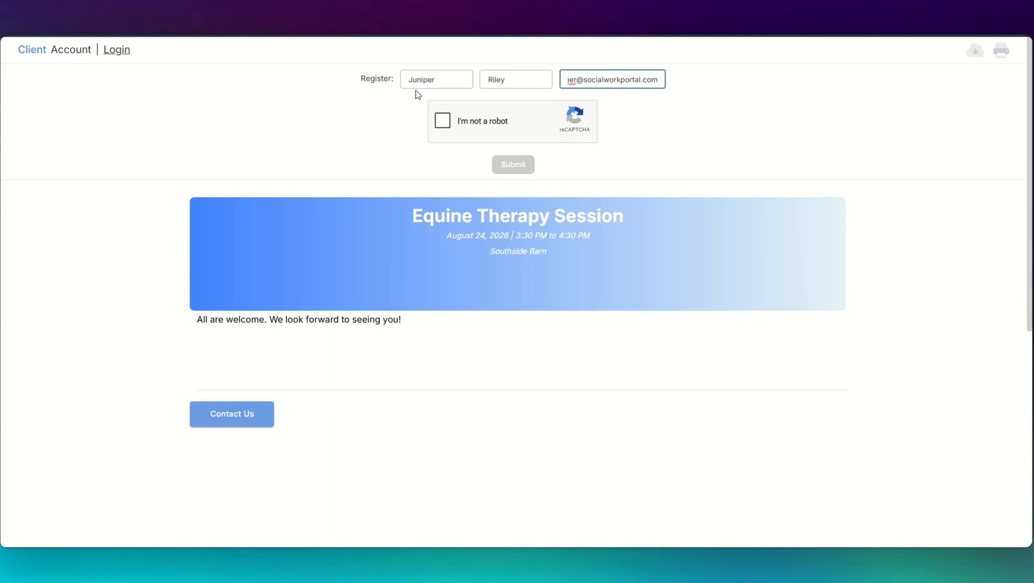
pyautogui.click(439, 121)
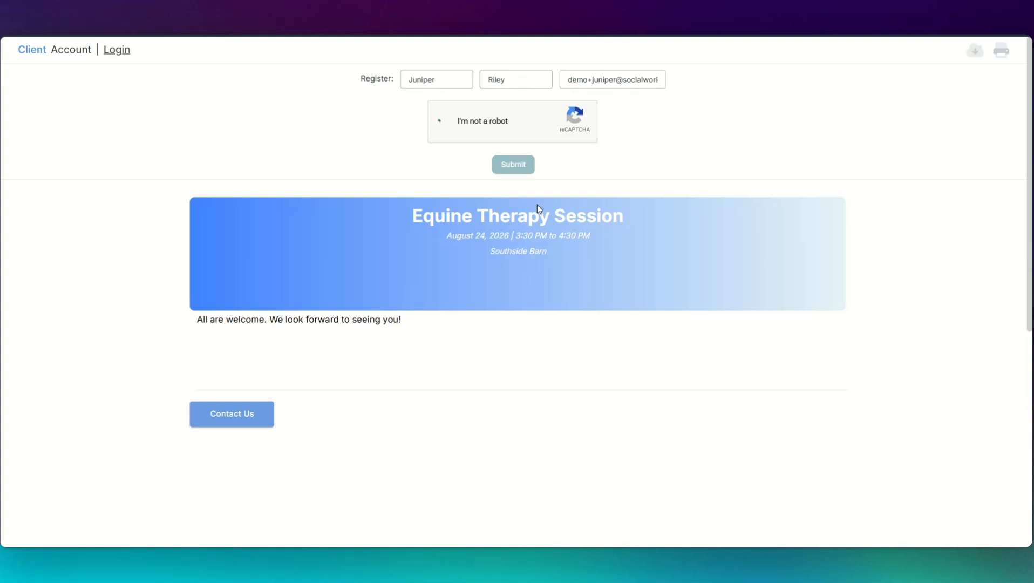
pyautogui.click(525, 168)
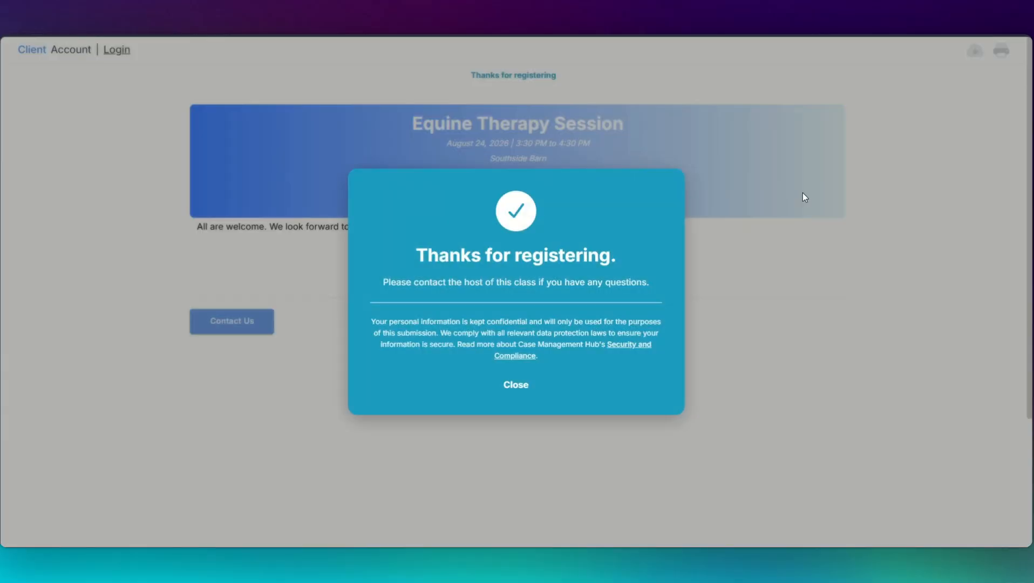
pyautogui.click(523, 389)
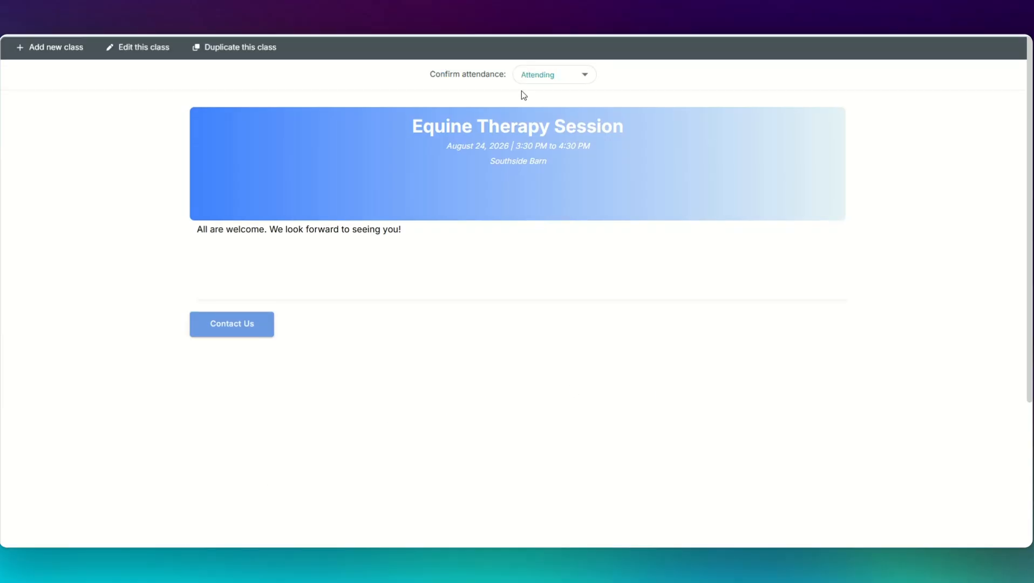
pyautogui.click(519, 83)
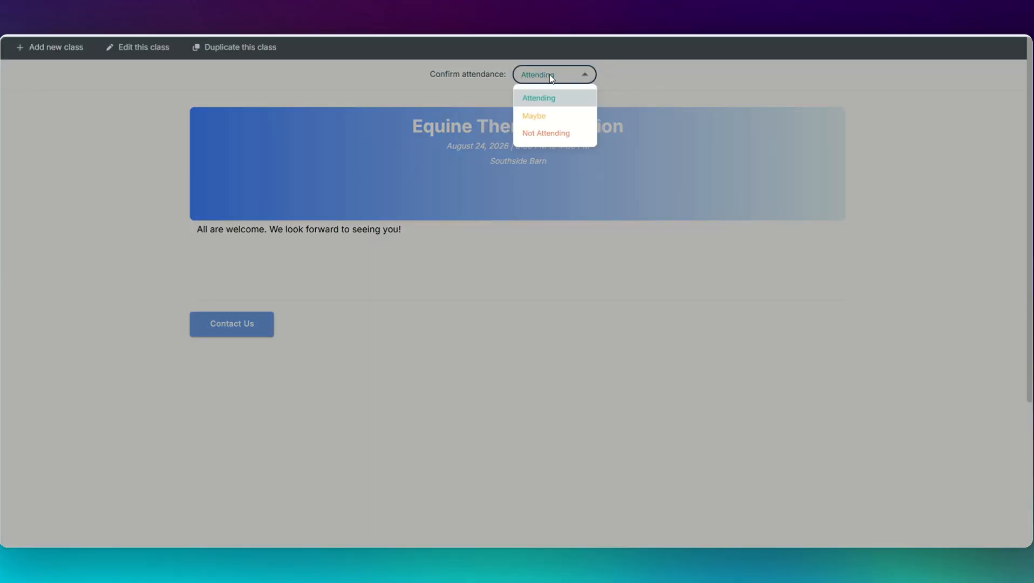
pyautogui.click(545, 115)
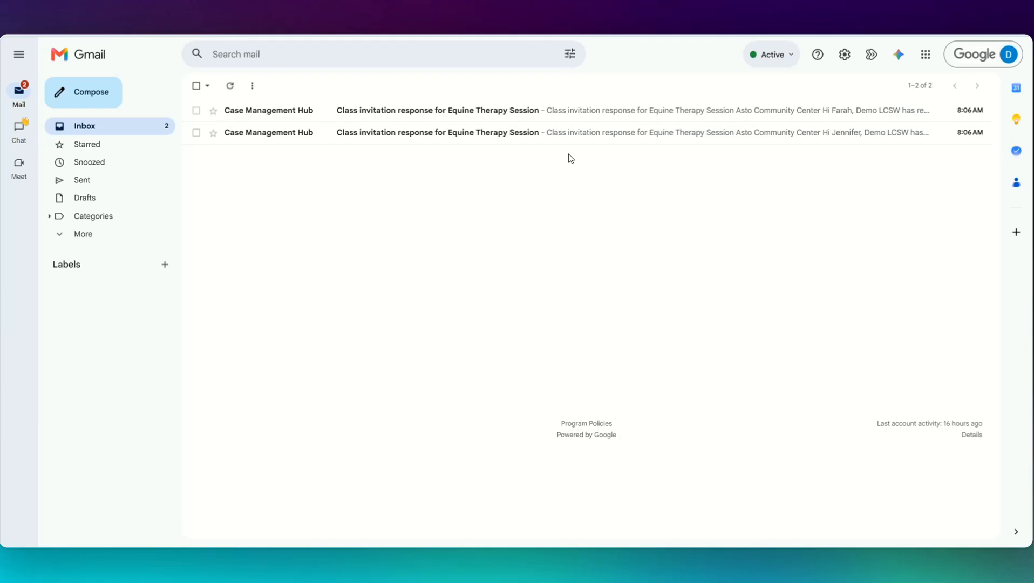
# Step: Read the remaining 'Class invitation response for Equine Therapy Session' emails in the Gmail inbox
pyautogui.click(573, 141)
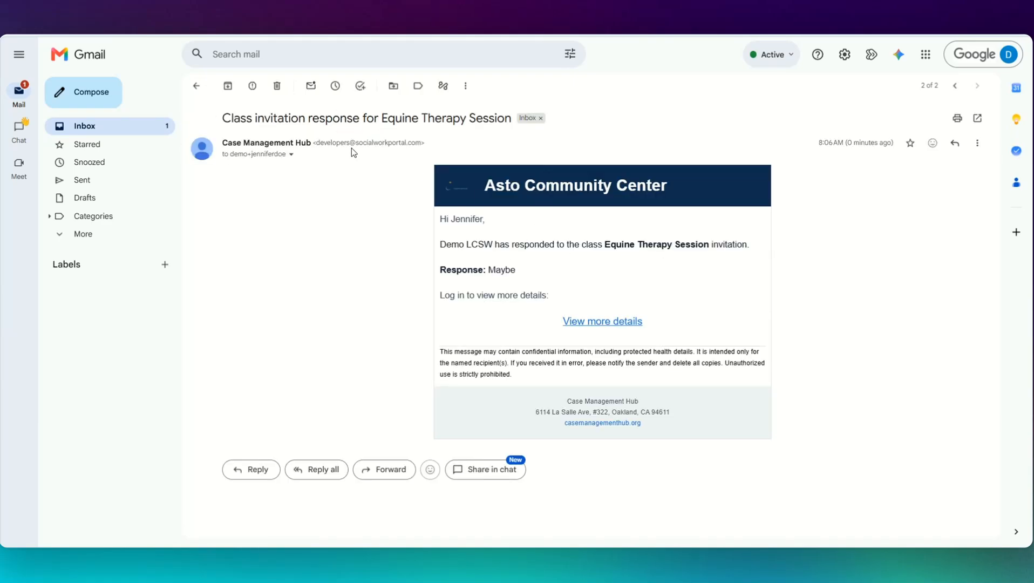
pyautogui.click(197, 87)
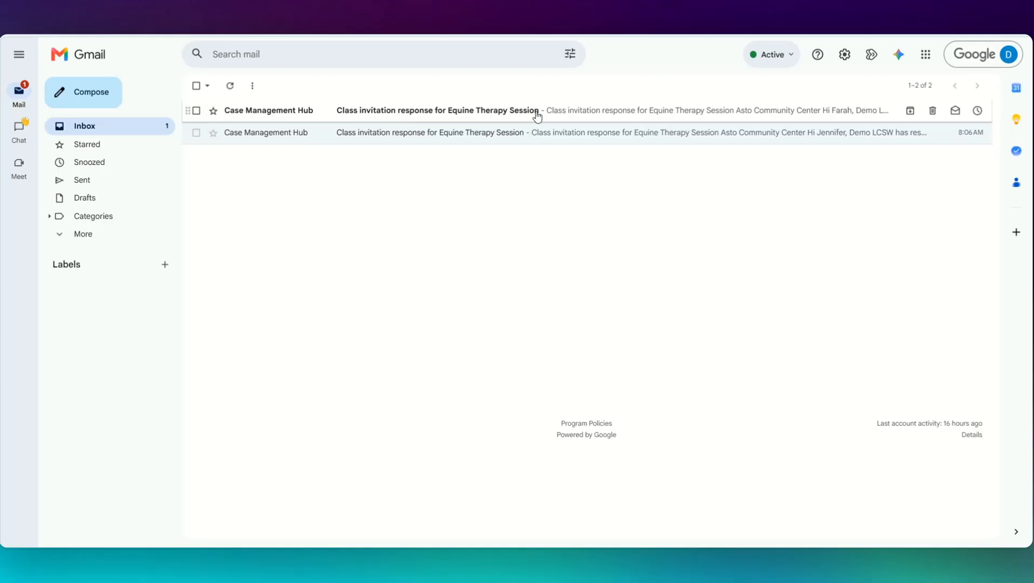
pyautogui.click(564, 117)
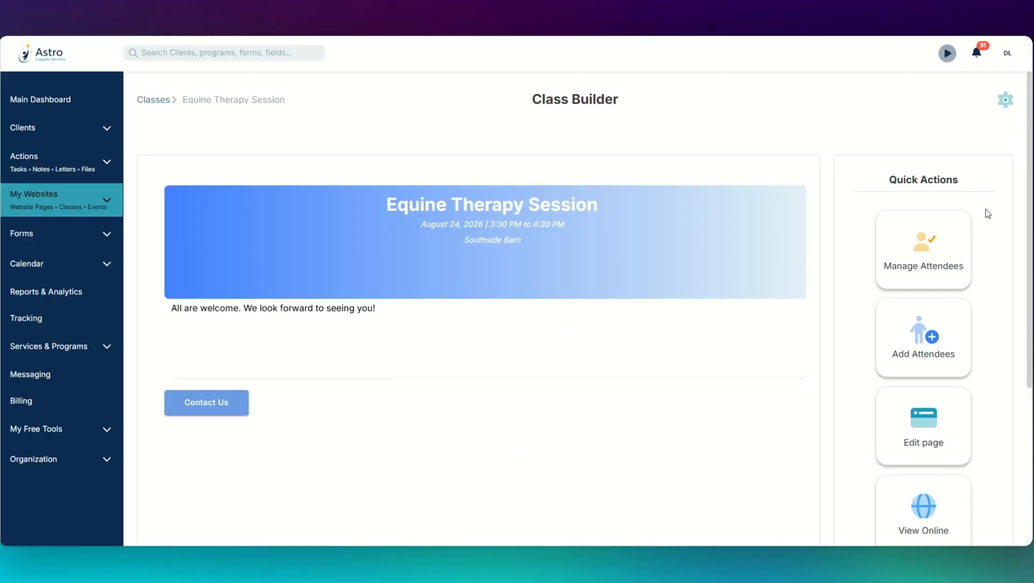
# Step: Mark every Equine Therapy Session invitee as attended, setting the last invitee's outcome to Passed
pyautogui.click(937, 251)
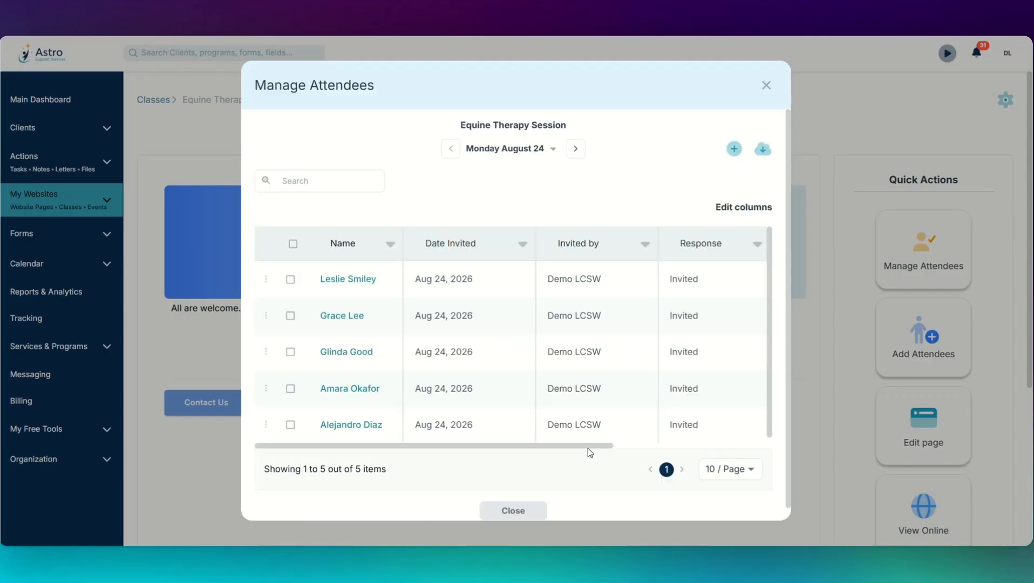
pyautogui.moveTo(585, 444); pyautogui.dragTo(761, 460)
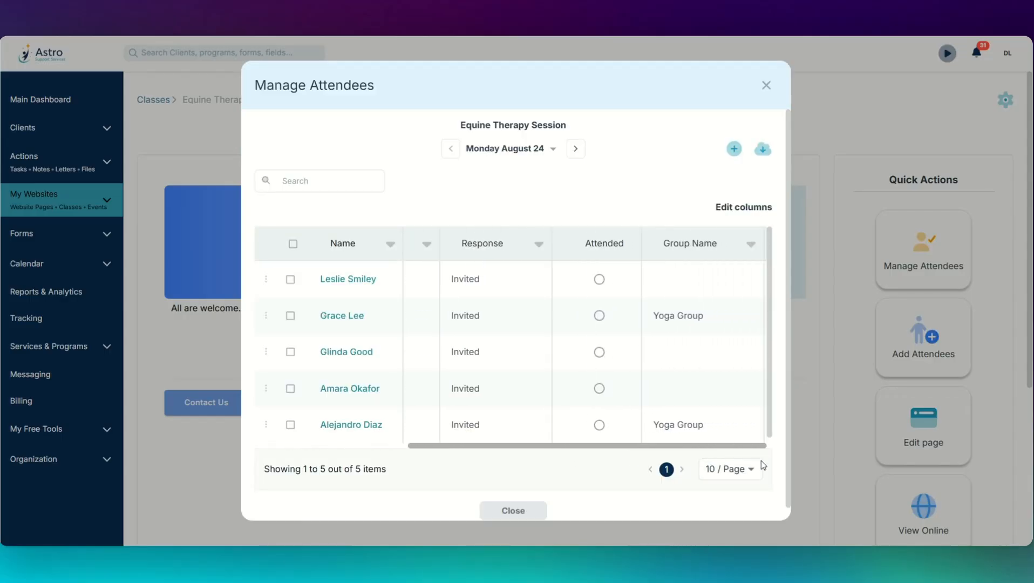
pyautogui.click(599, 278)
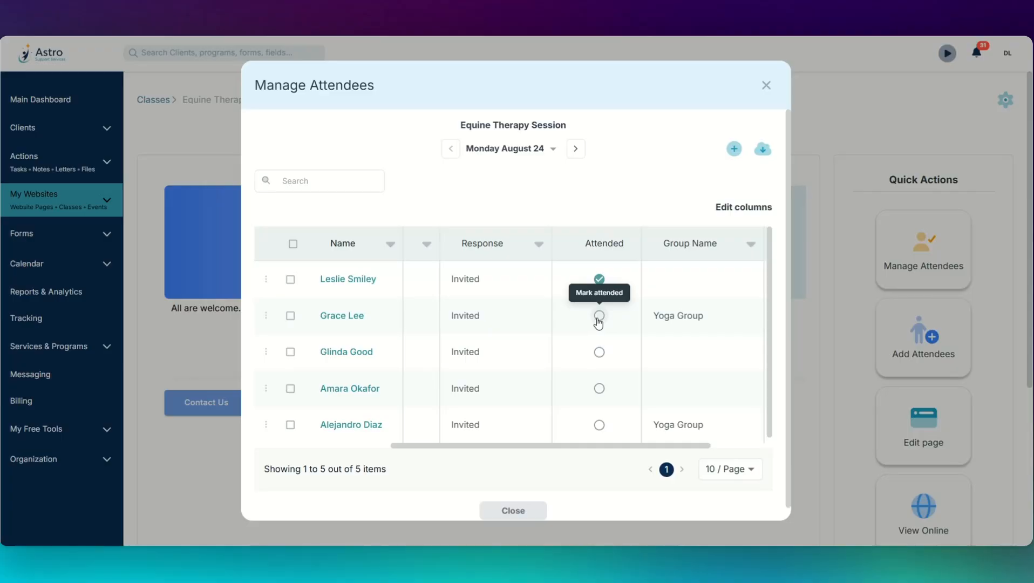
pyautogui.click(599, 315)
pyautogui.click(599, 352)
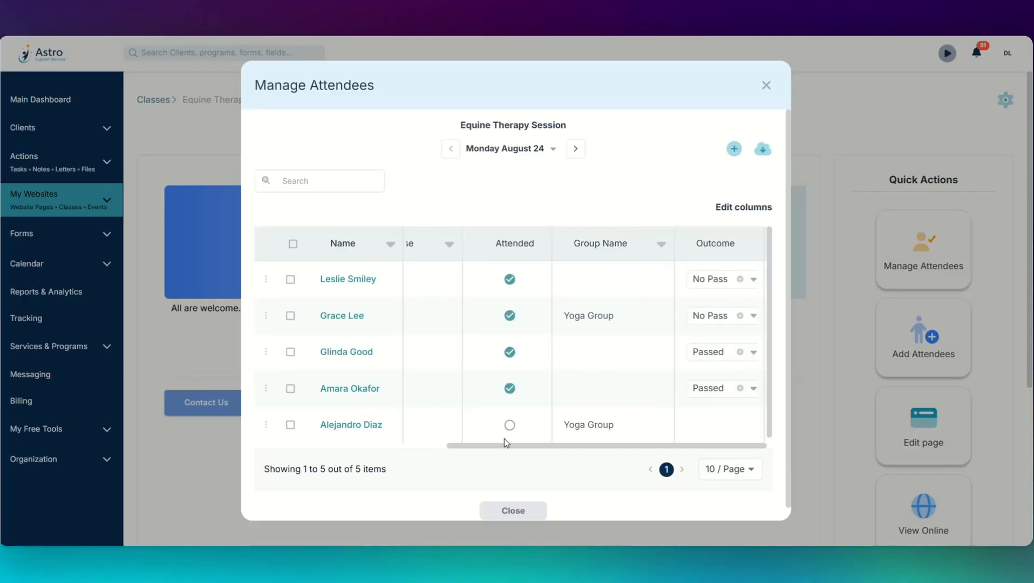
pyautogui.click(510, 426)
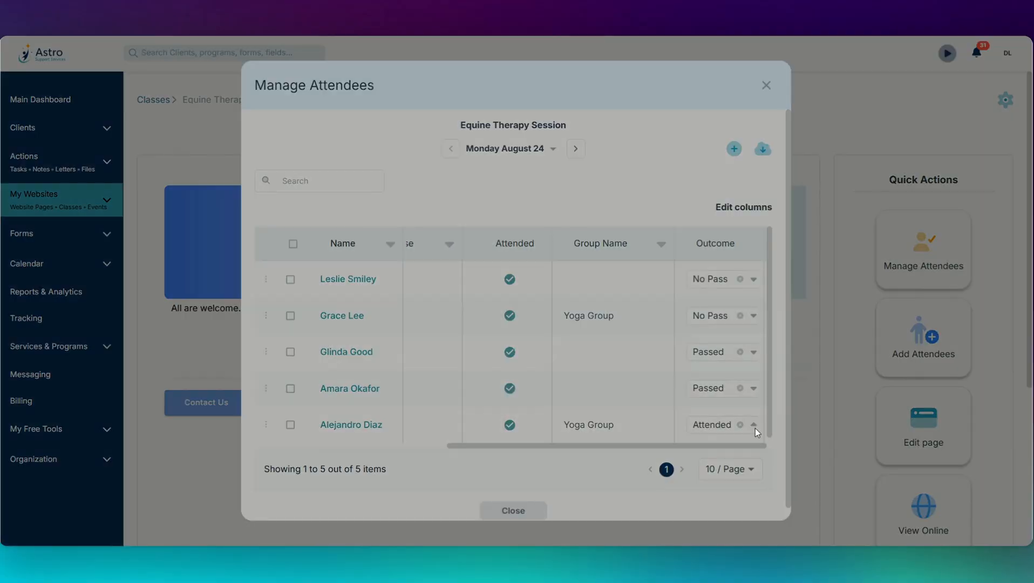
pyautogui.click(755, 428)
pyautogui.click(723, 406)
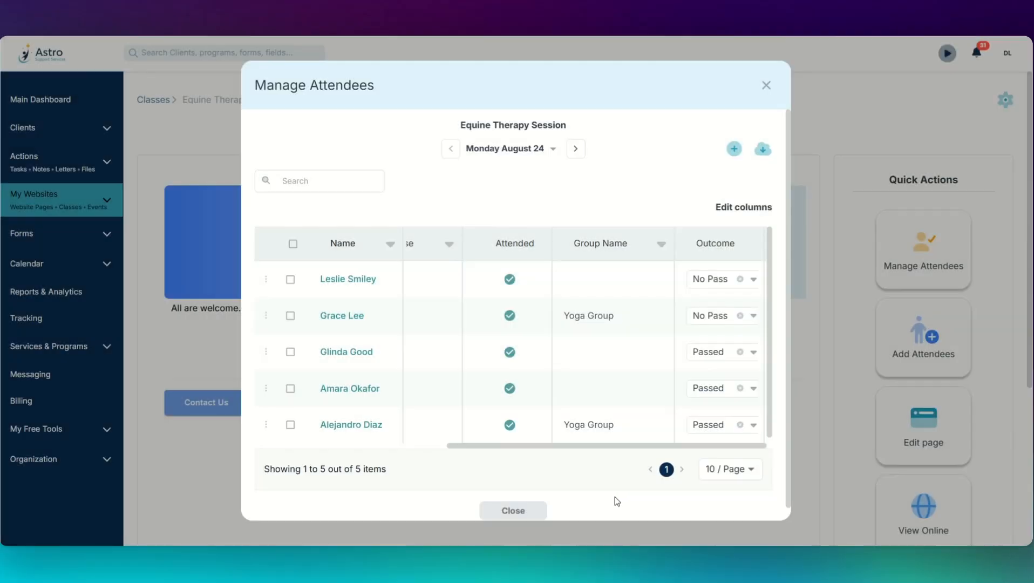
pyautogui.scroll(-1, 613, 495)
pyautogui.click(508, 496)
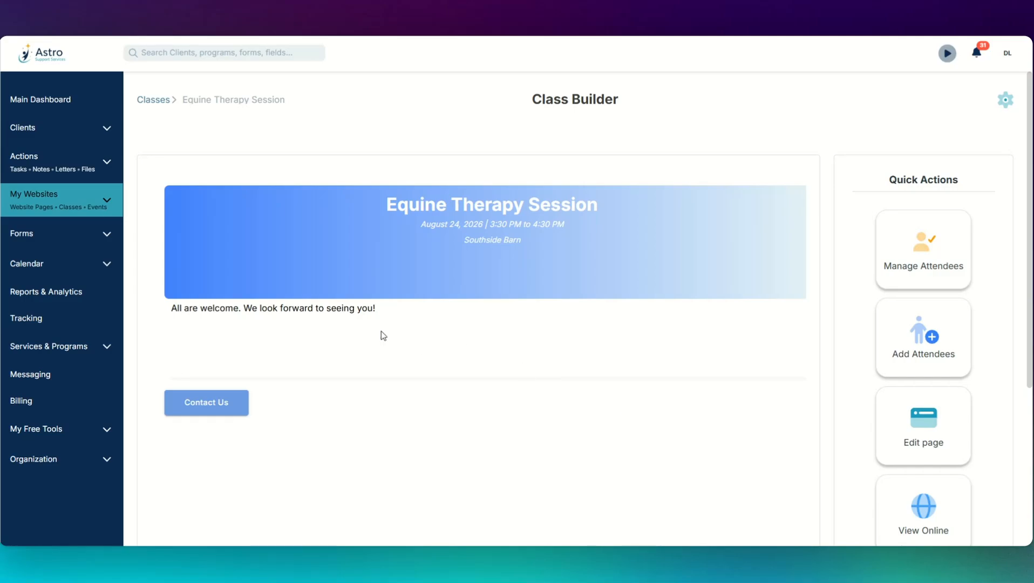
# Step: Add the Class Attendees Report from the Classes & Events templates and display it as a donut chart
pyautogui.click(55, 292)
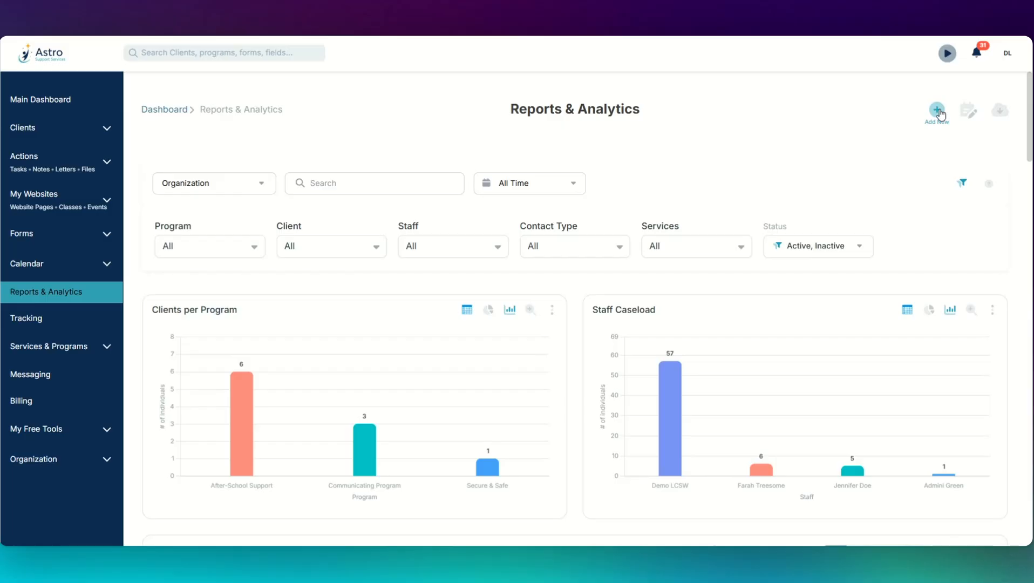
pyautogui.click(938, 111)
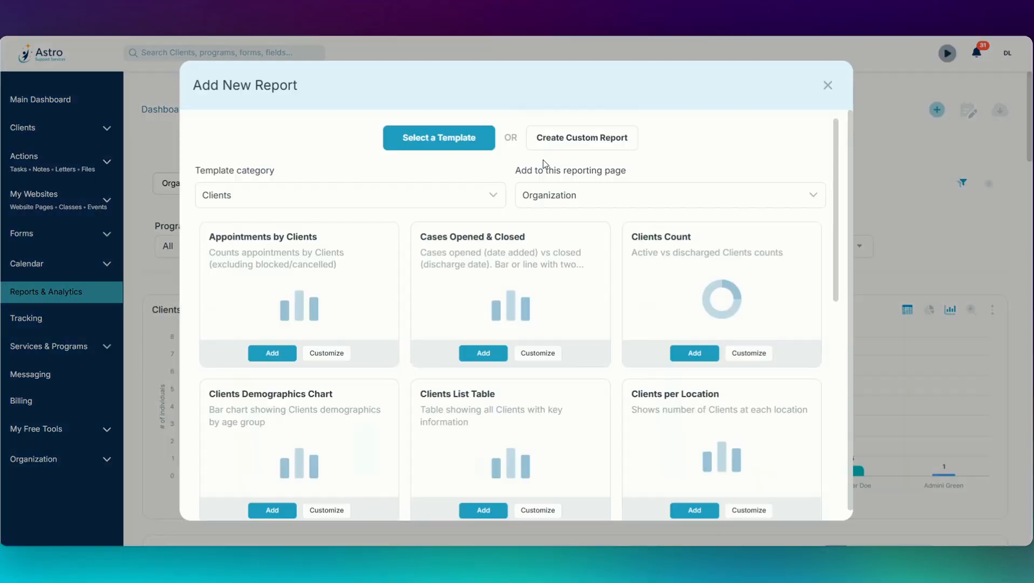
pyautogui.click(310, 195)
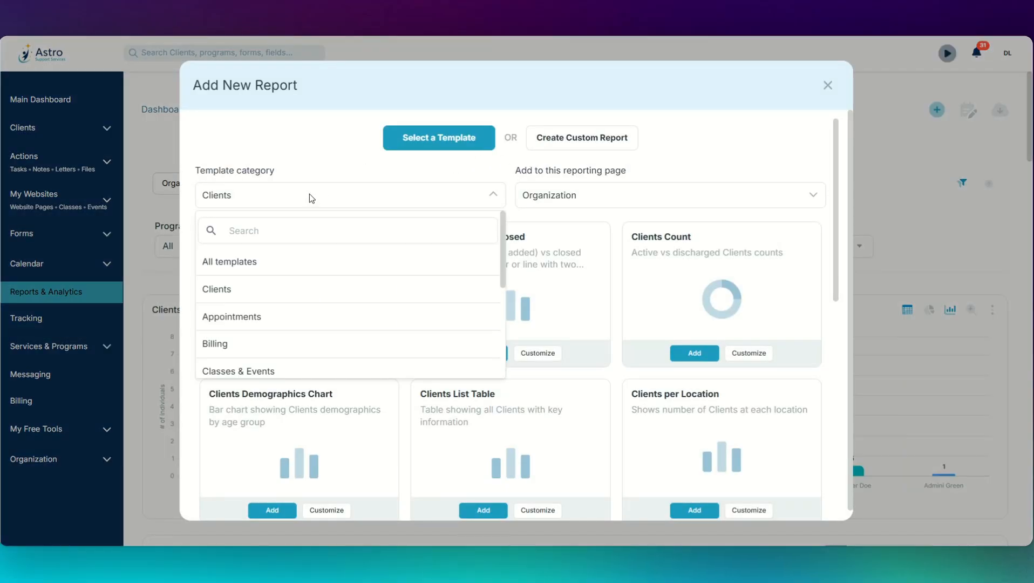
pyautogui.click(258, 374)
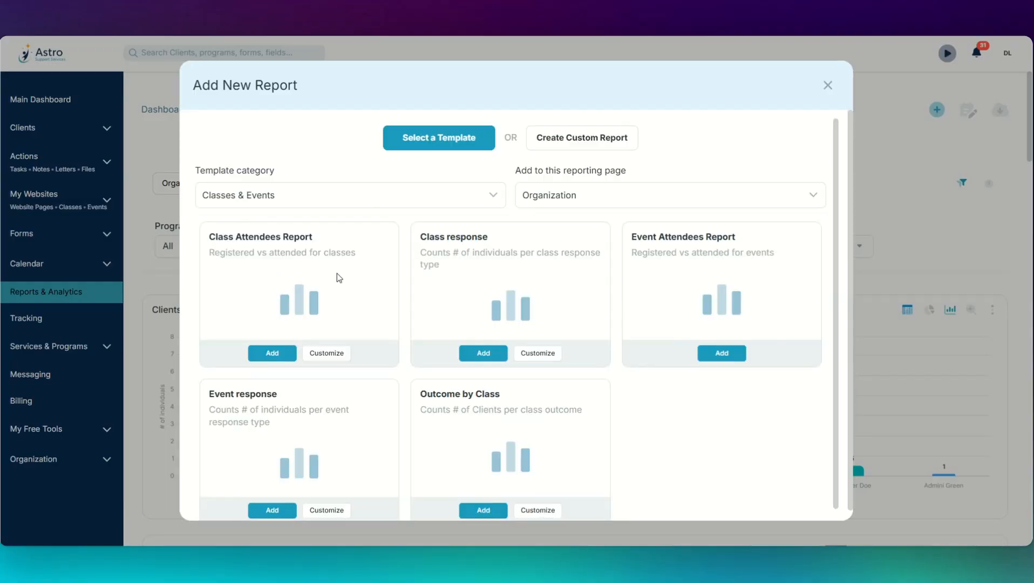
pyautogui.click(278, 353)
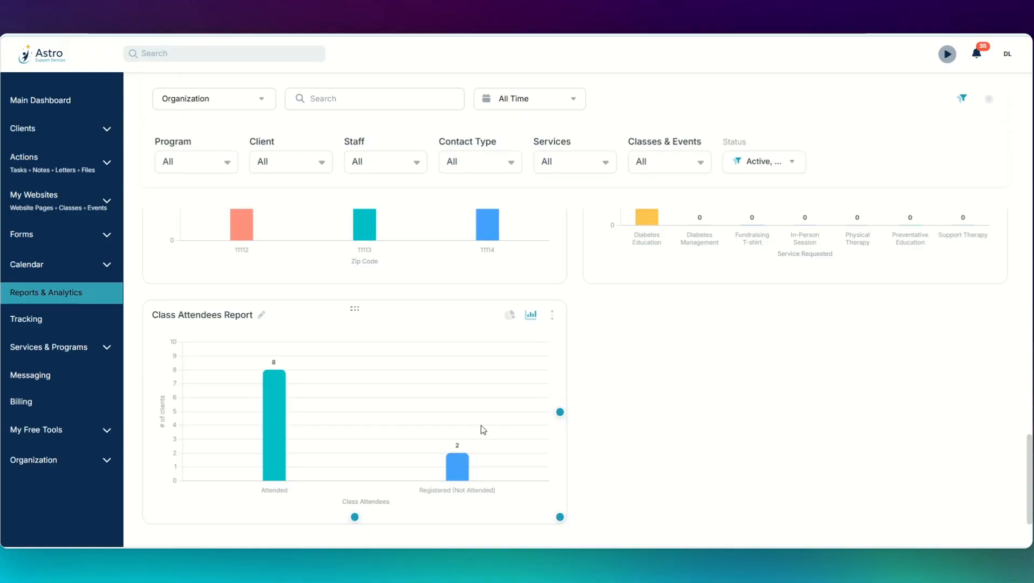
pyautogui.click(510, 315)
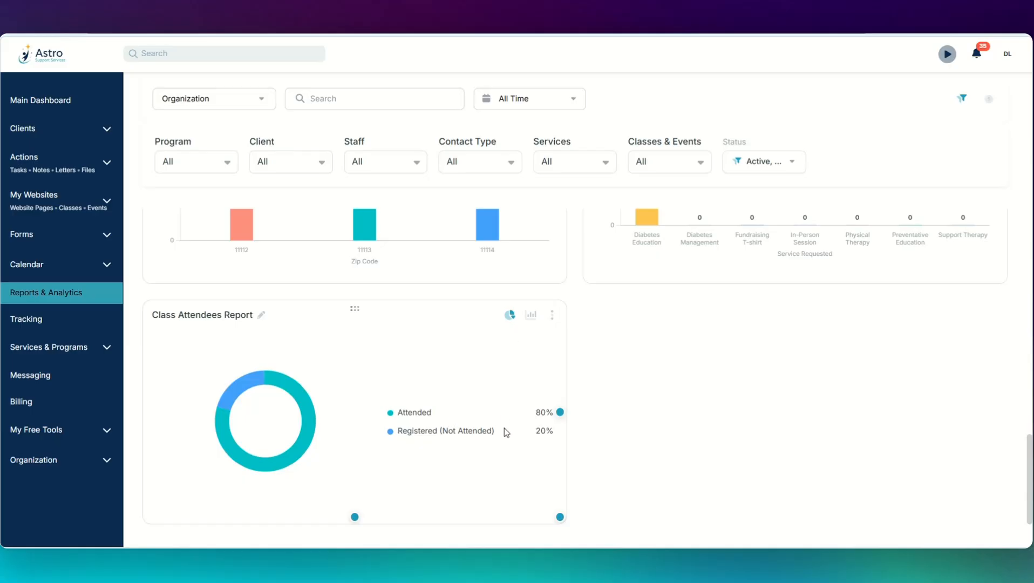
pyautogui.scroll(15, 506, 435)
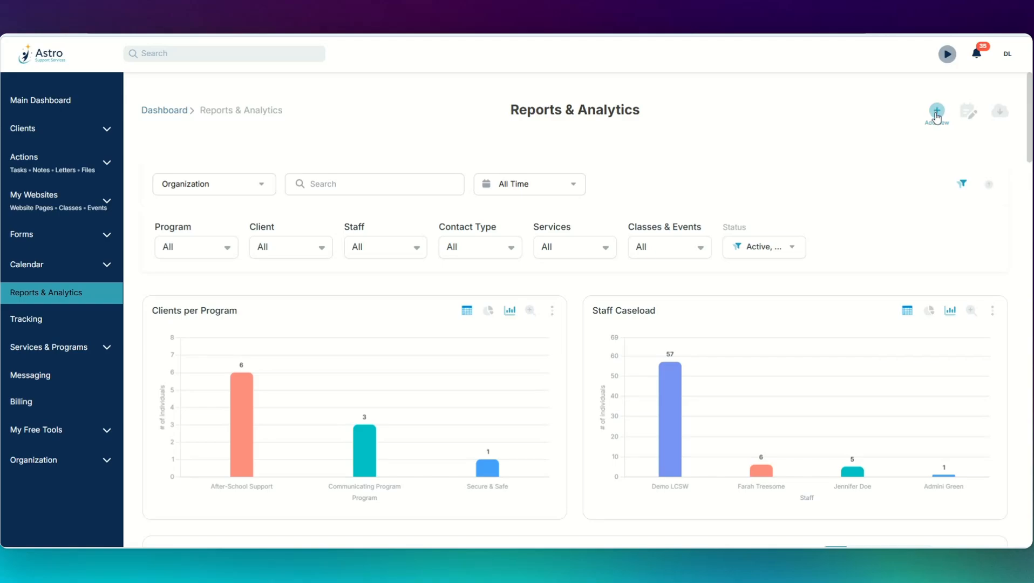
# Step: Add the Outcome by Class report from the Classes & Events templates, then go to Events
pyautogui.click(937, 111)
pyautogui.click(343, 195)
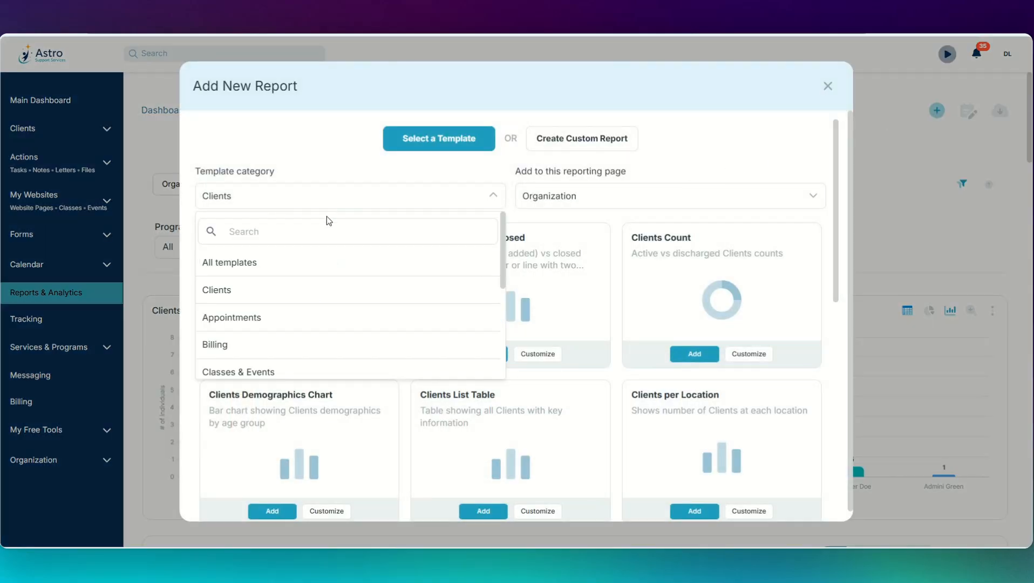
pyautogui.click(282, 368)
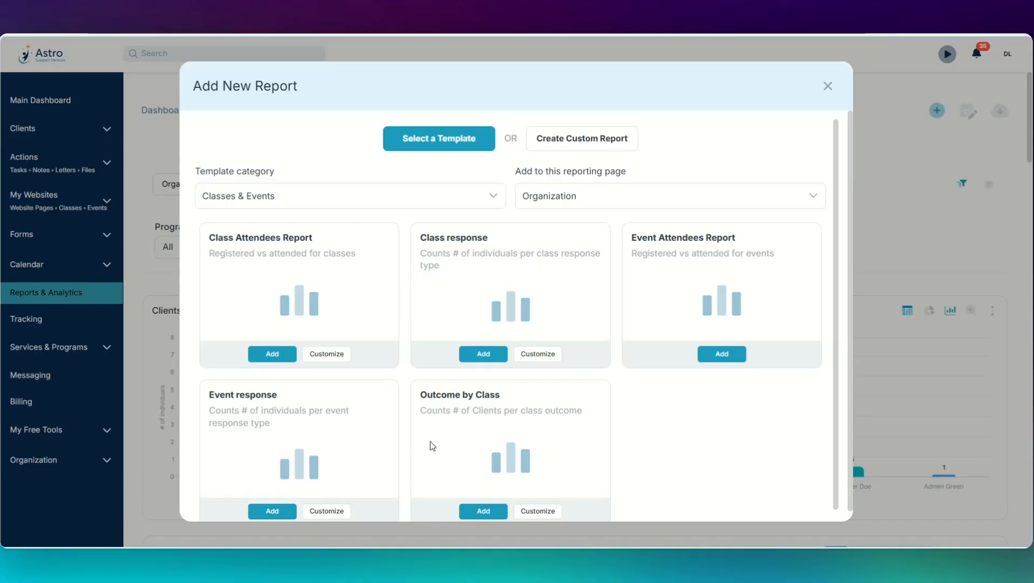
pyautogui.click(482, 510)
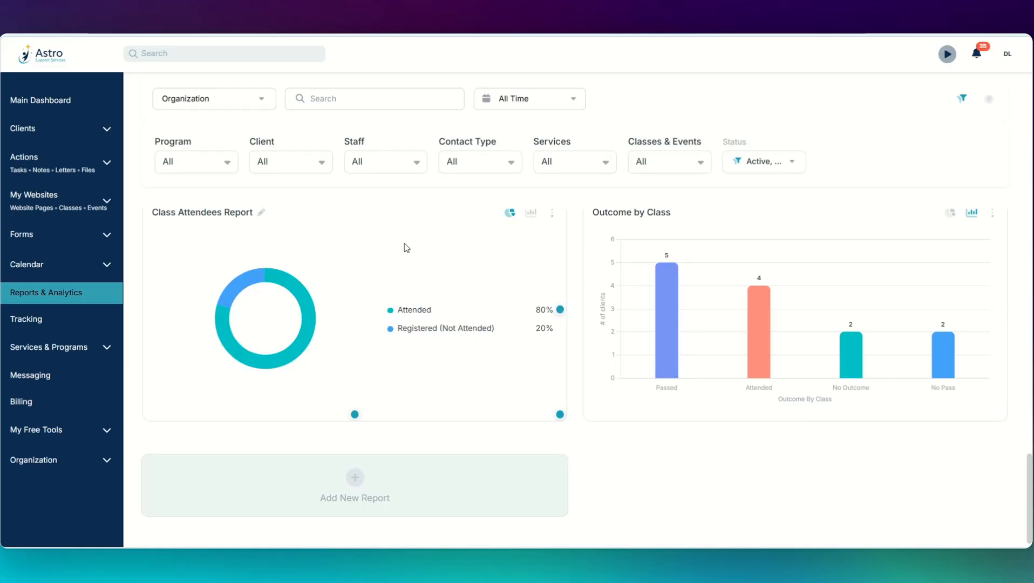
pyautogui.click(103, 211)
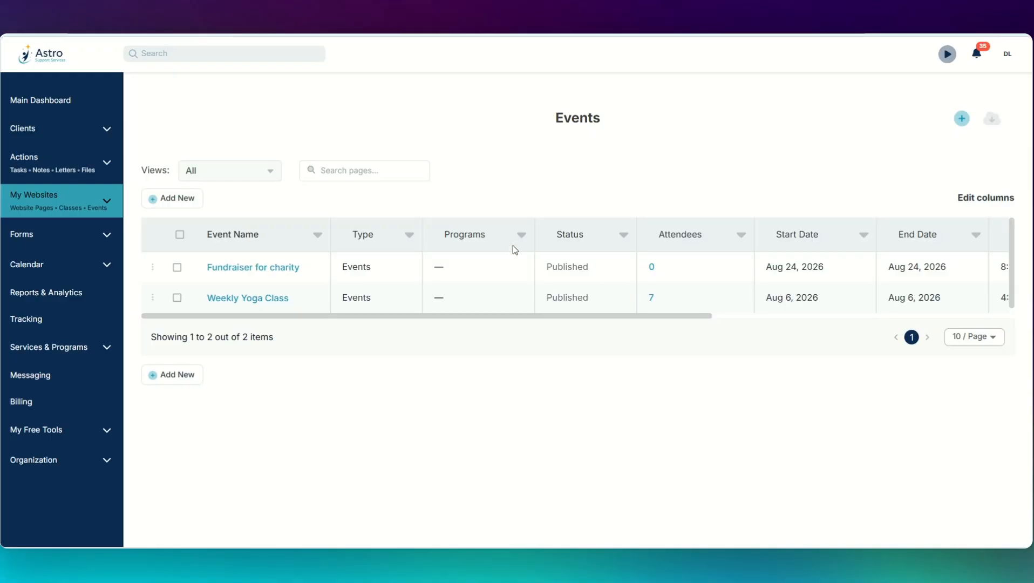
# Step: Begin a new Event from the Add New menu on the events list
pyautogui.click(192, 200)
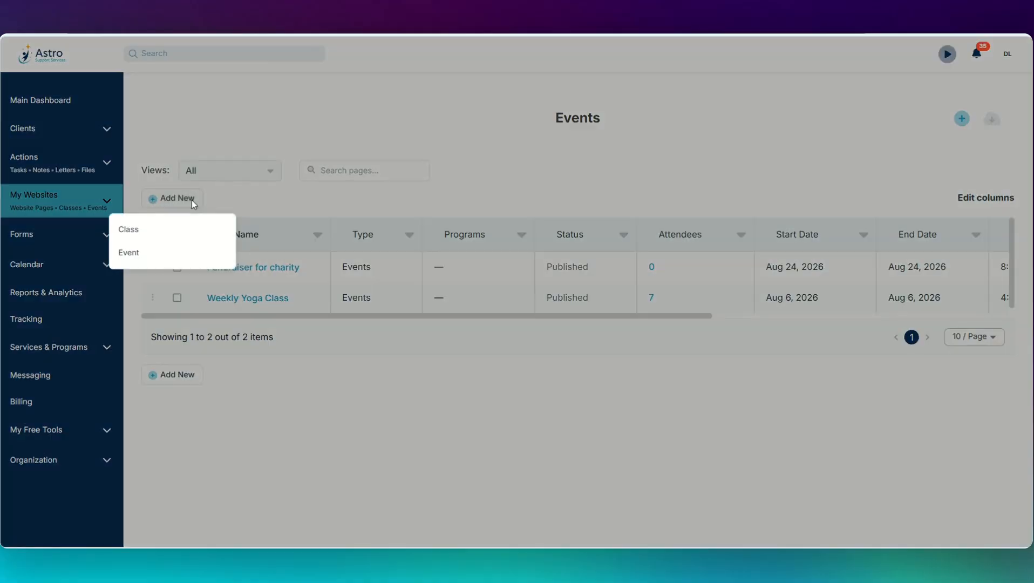
pyautogui.click(129, 253)
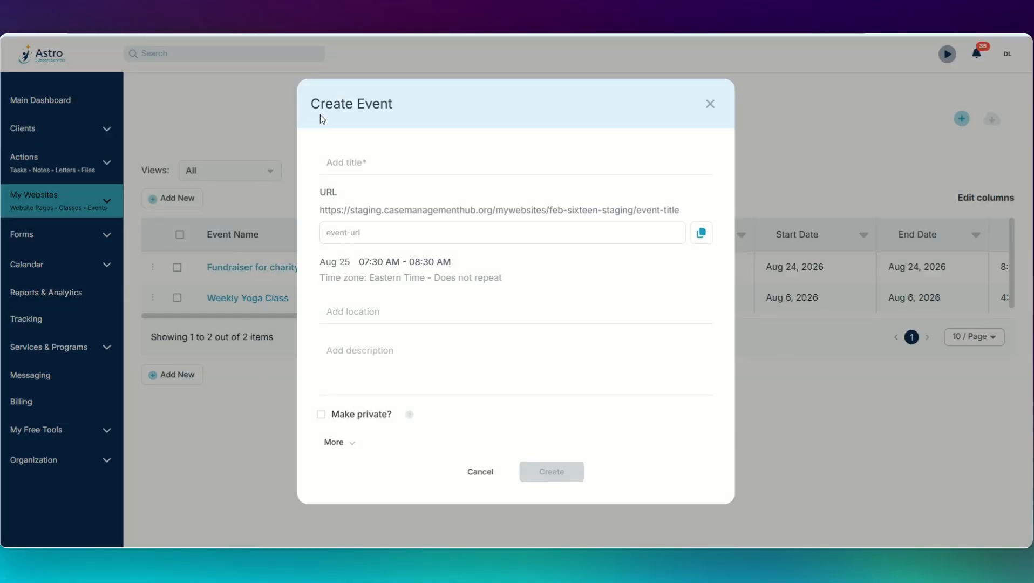
# Step: Create the event 'Bingo on Tuesdays', 6:30–7:30 PM, repeating weekly on Tuesday
pyautogui.click(414, 163)
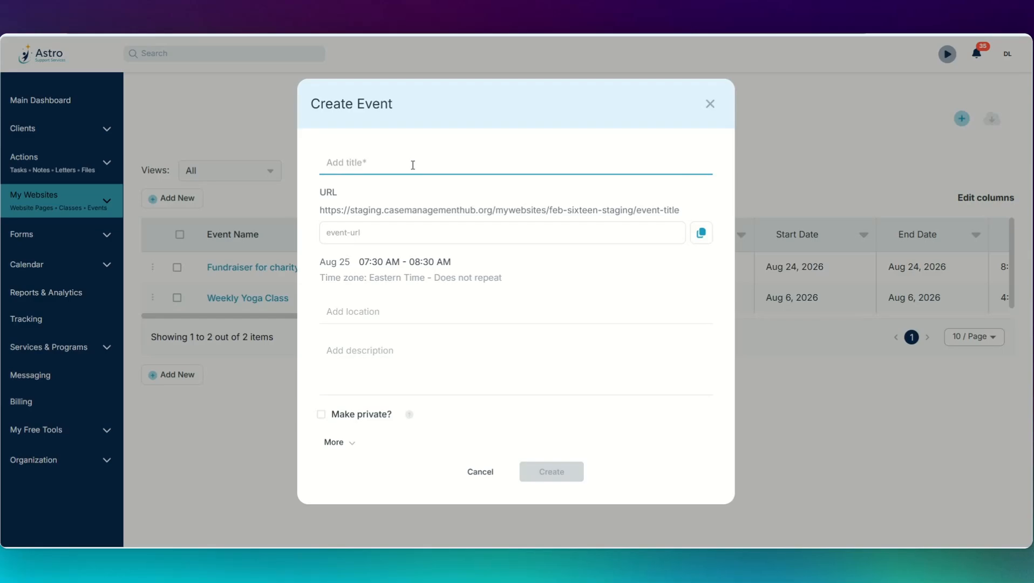
pyautogui.write('Bingo on Tuesdays')
pyautogui.click(383, 277)
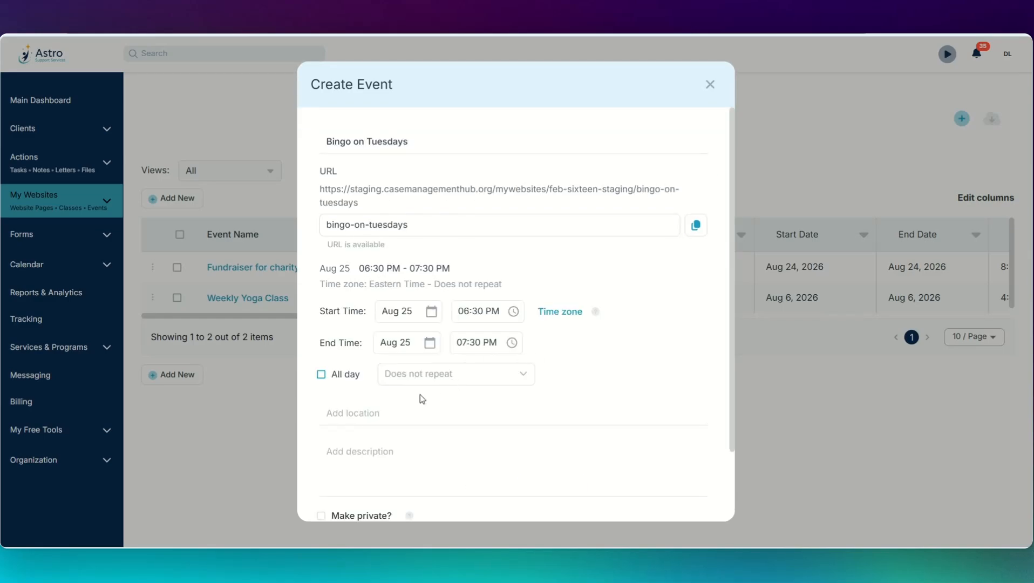
pyautogui.click(420, 383)
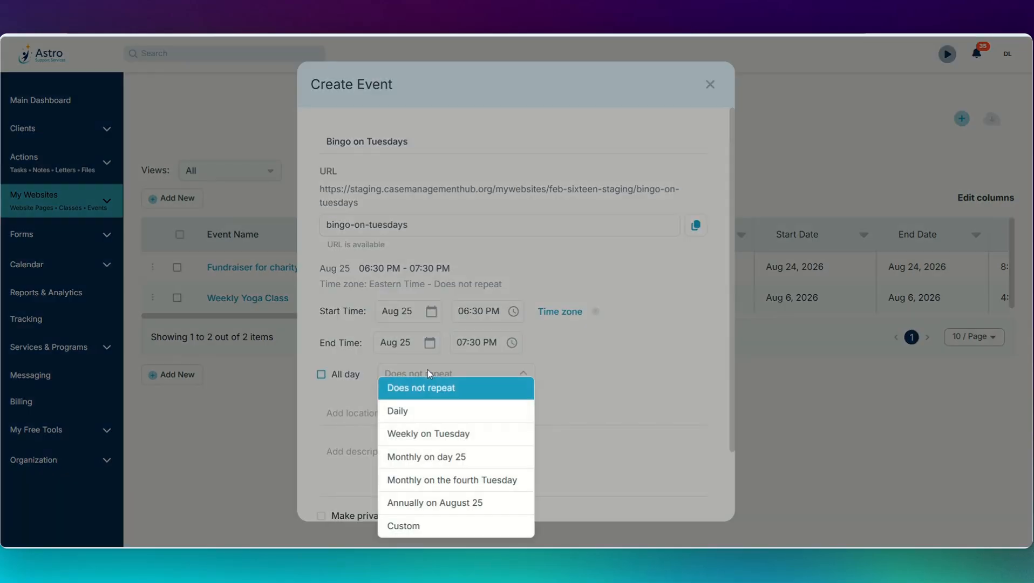
pyautogui.click(430, 438)
pyautogui.scroll(-3, 351, 464)
pyautogui.click(351, 463)
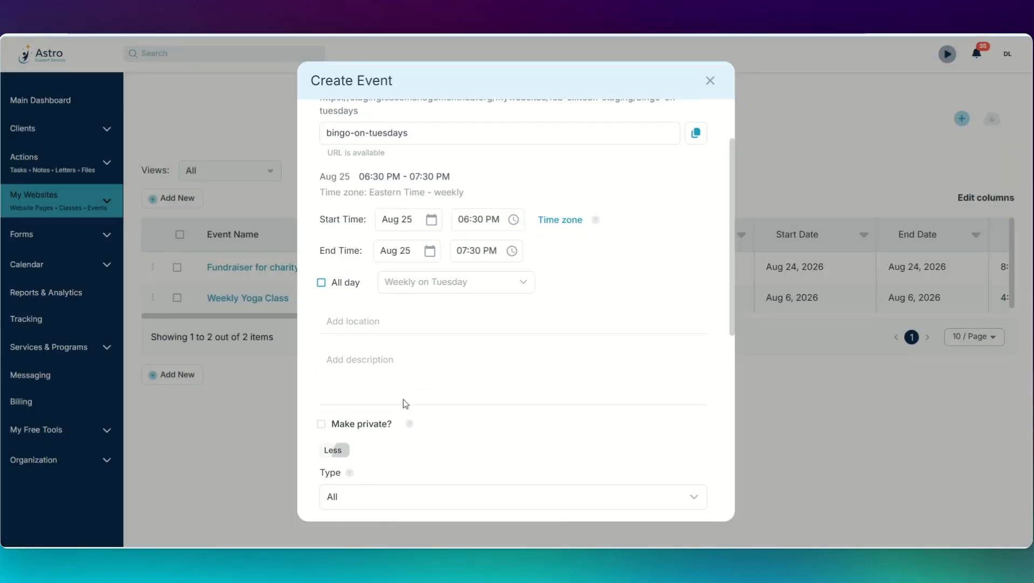
pyautogui.scroll(-7, 613, 293)
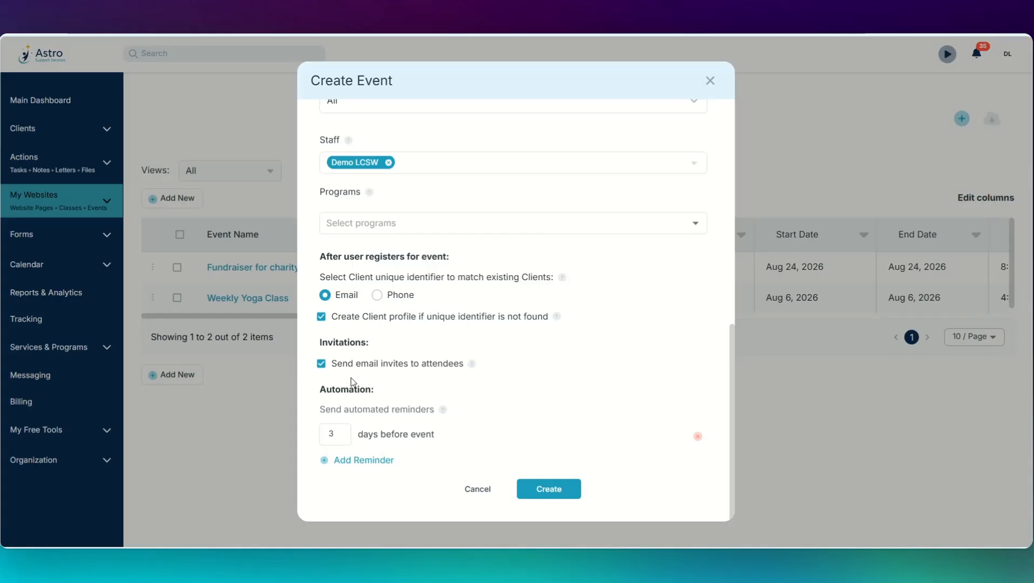
pyautogui.click(551, 490)
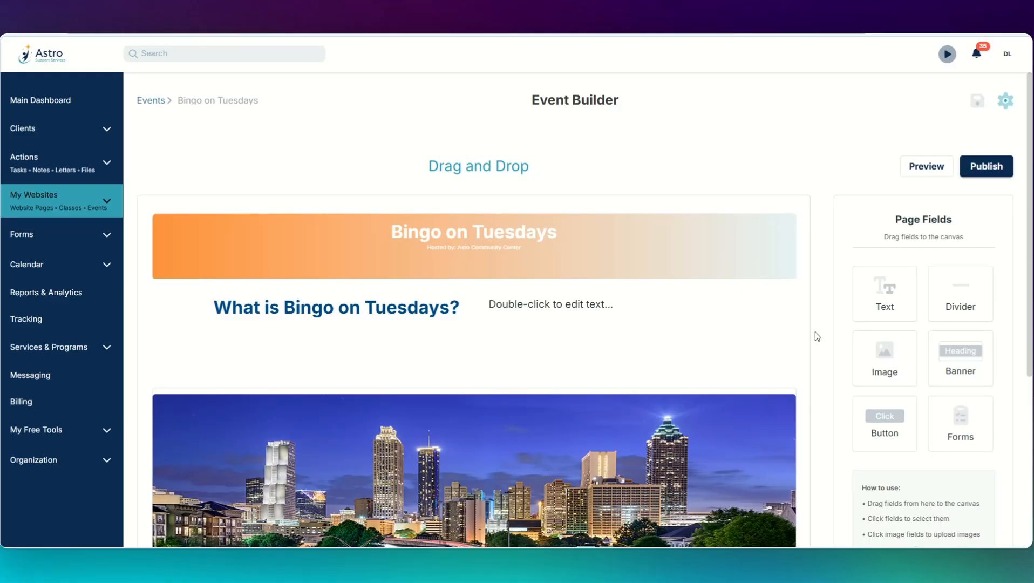
# Step: Look over the Bingo on Tuesdays Event Builder, then return to the Events list
pyautogui.scroll(-5, 815, 331)
pyautogui.scroll(3, 815, 331)
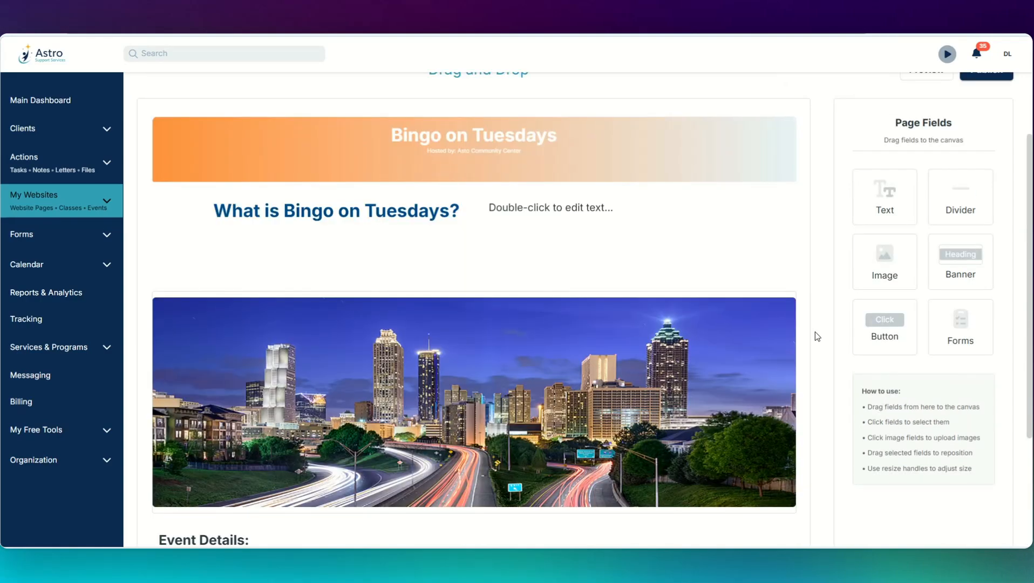
pyautogui.scroll(2, 815, 331)
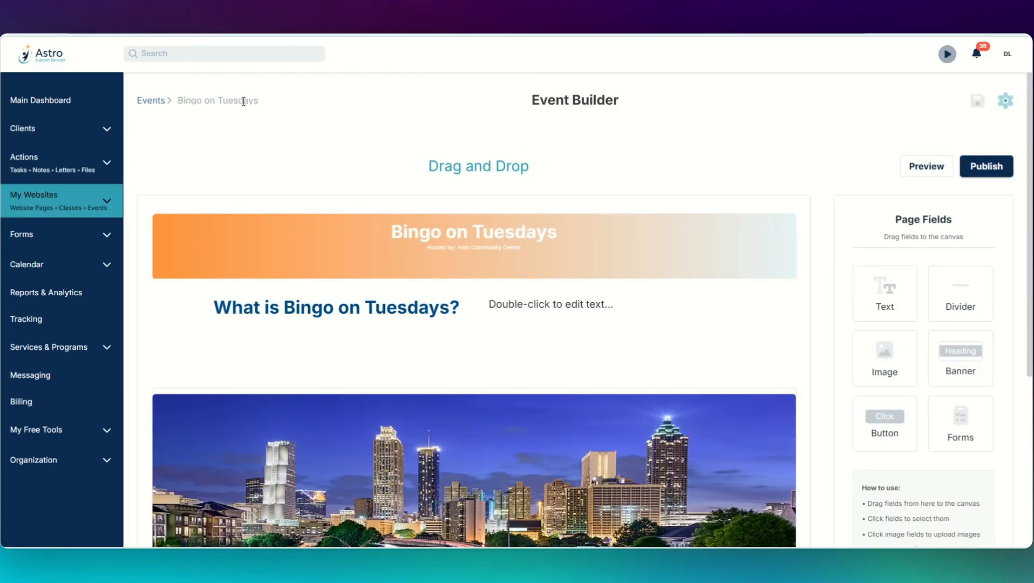
pyautogui.click(153, 101)
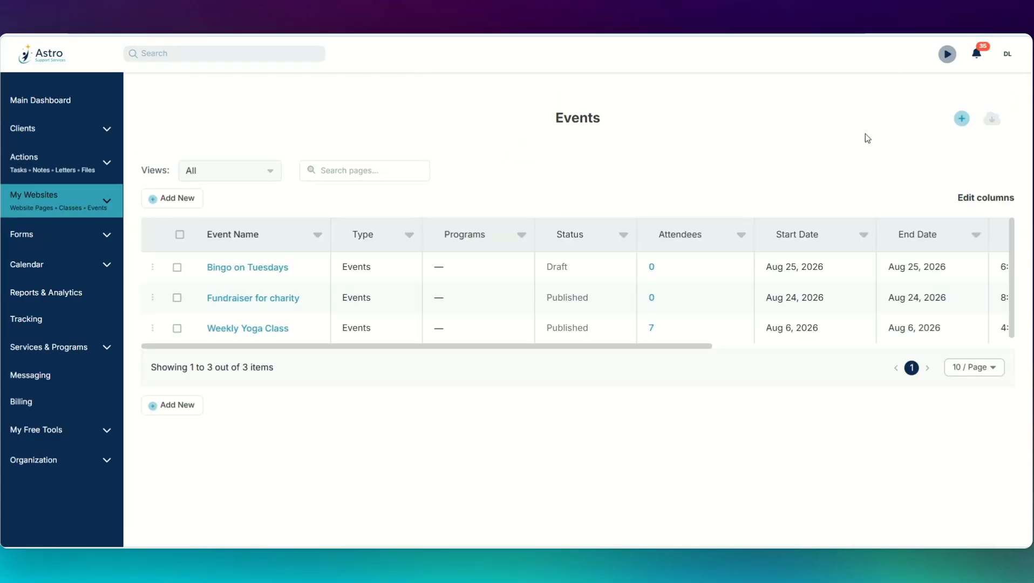